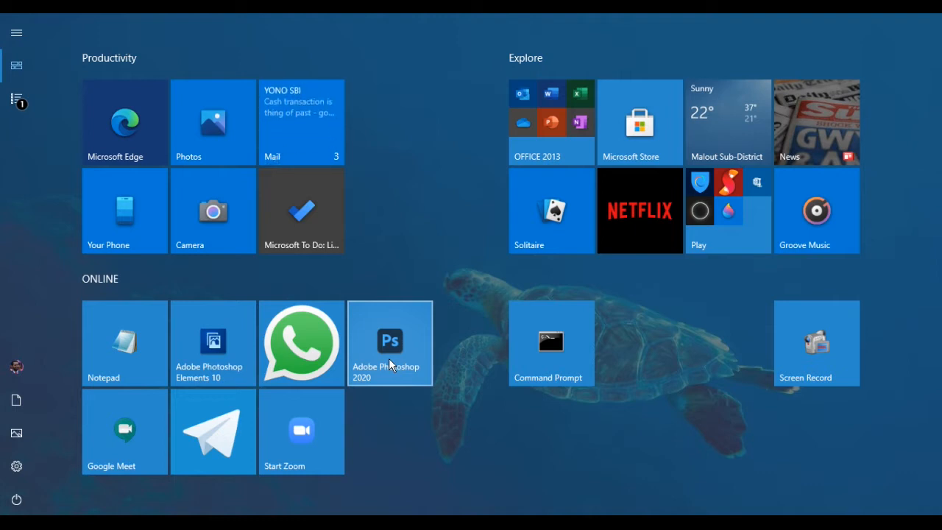
- Launch Adobe Photoshop 2020
click(389, 358)
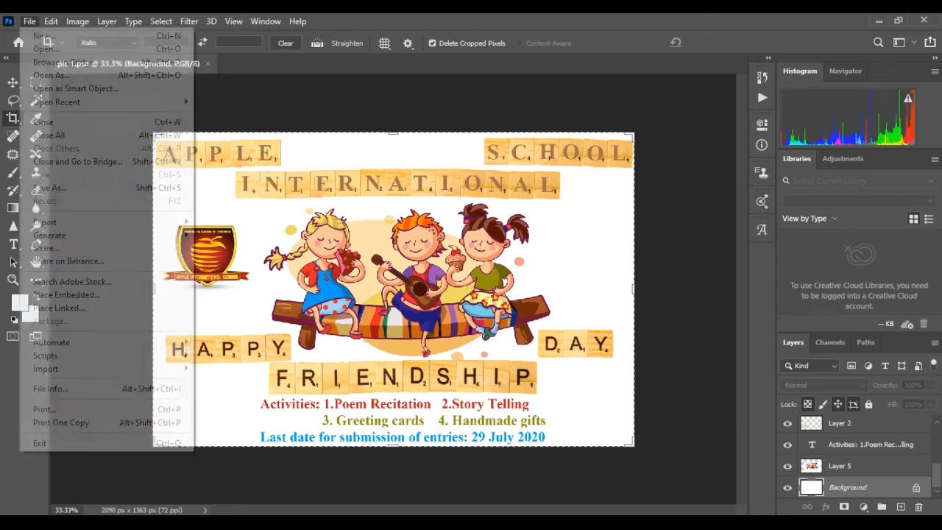
key(alt+f)
key(Right)
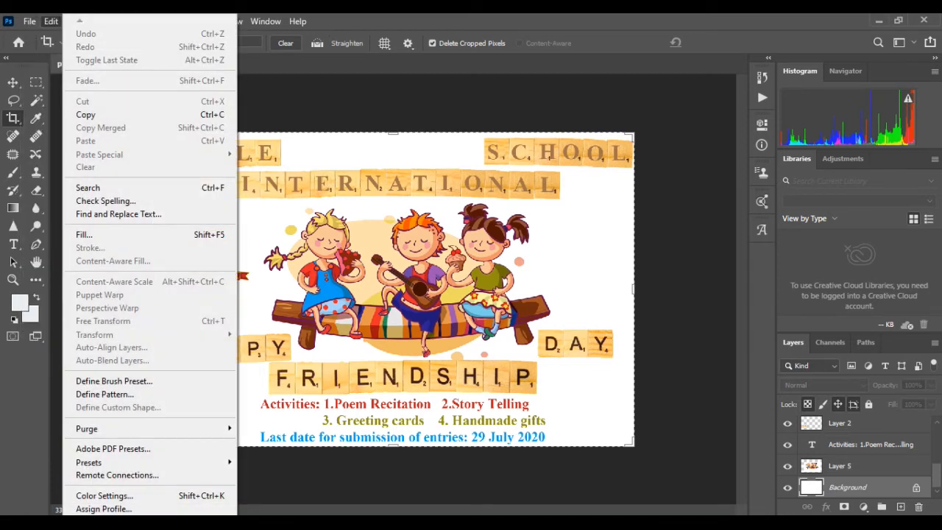
mouse_move(266, 22)
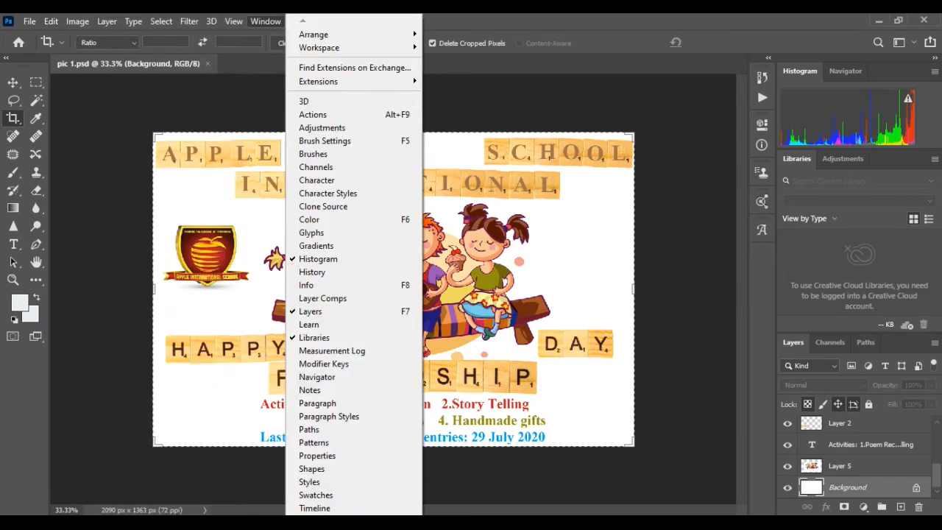
mouse_move(78, 24)
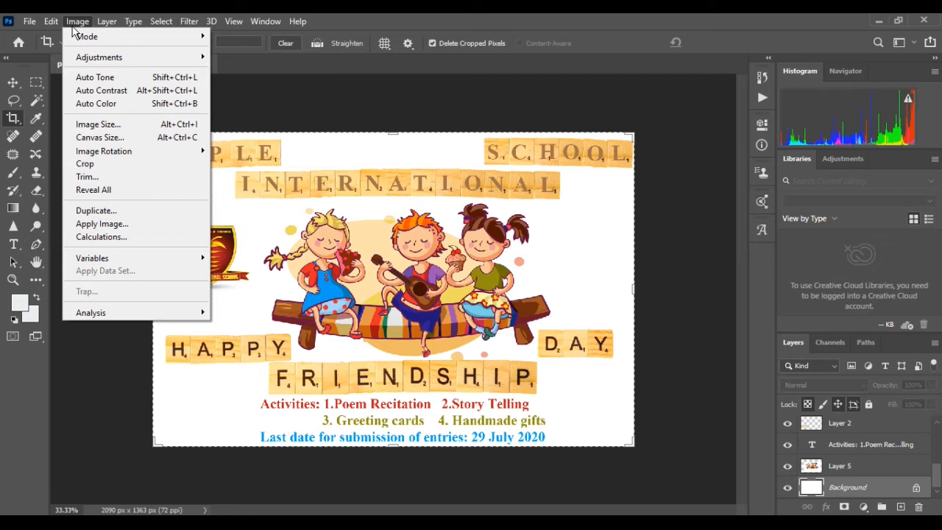
mouse_move(107, 20)
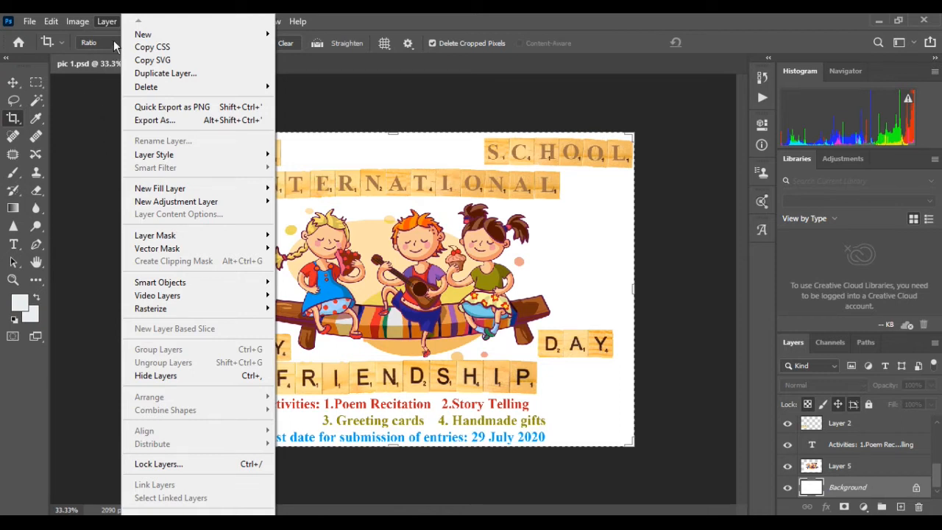
click(109, 20)
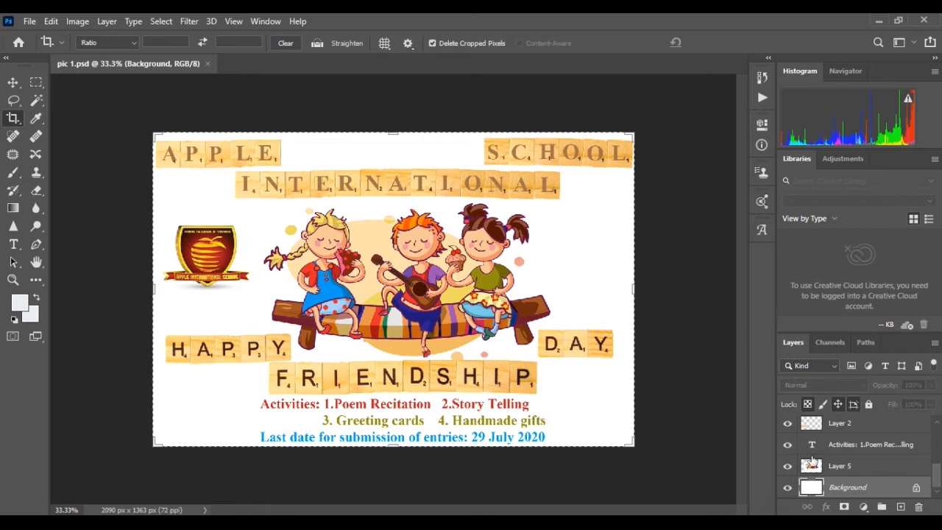
- Move the school logo from beside the blonde girl to the poster's opposite side, below the SCHOOL tiles
click(14, 83)
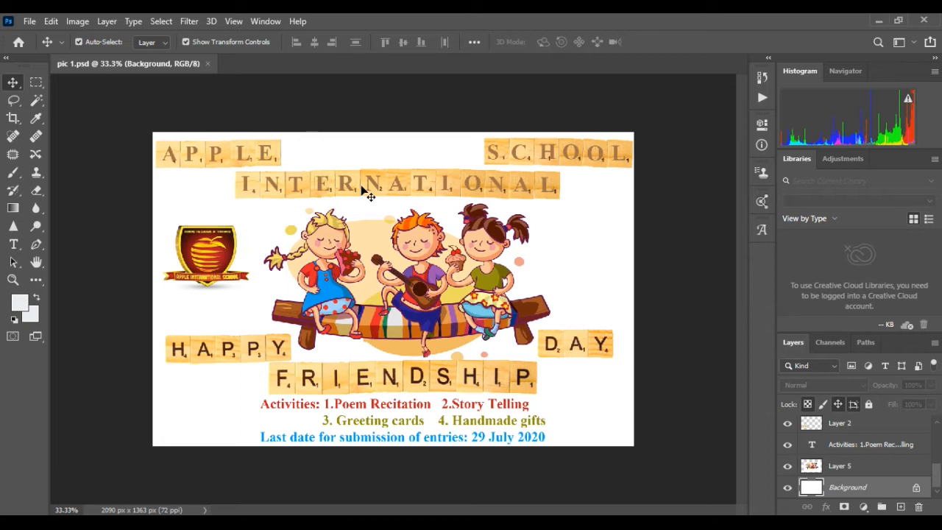
click(214, 255)
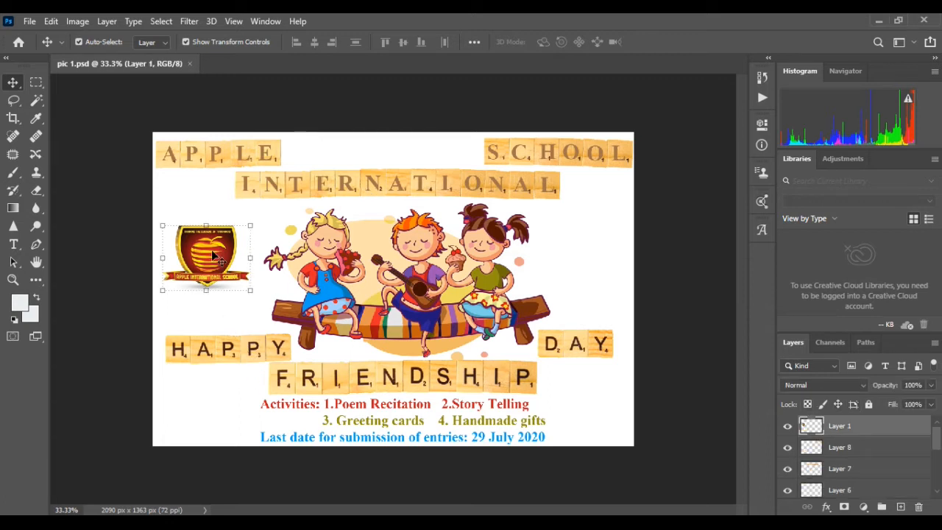
drag(212, 254, 593, 268)
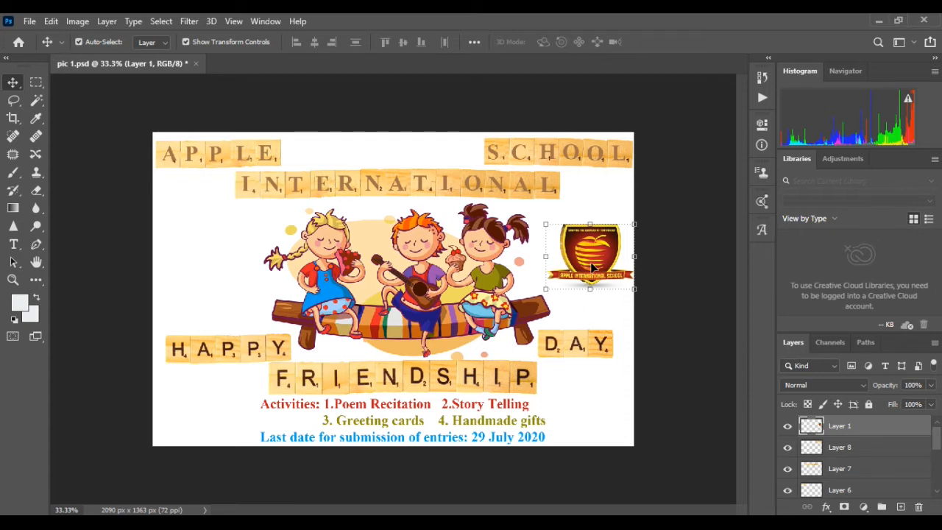
- Try to select the peach backdrop between the children with the Magic Wand
click(37, 83)
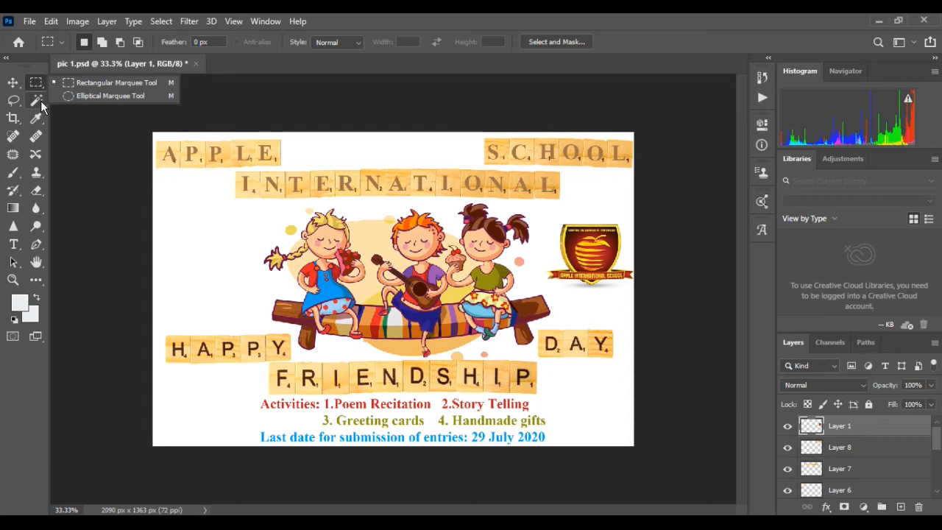
click(41, 100)
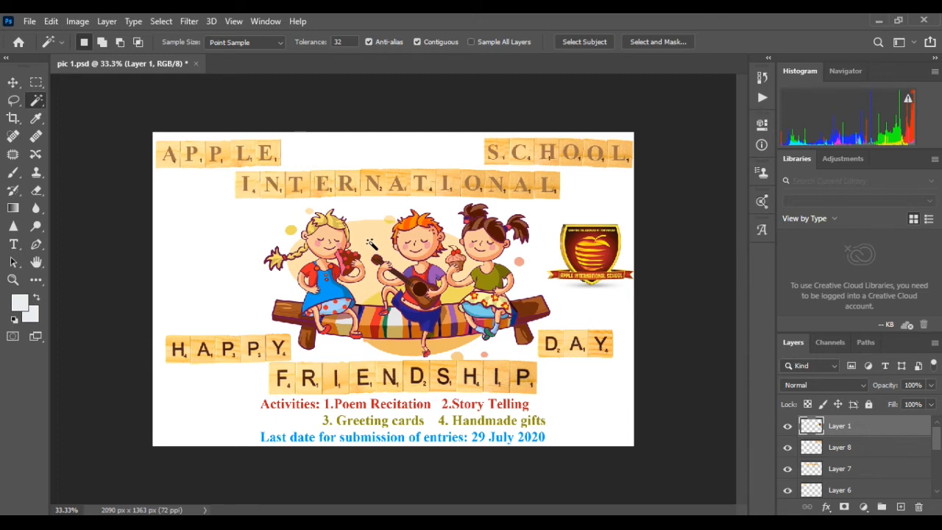
click(372, 244)
- Make Layer 5 with the children's illustration the active layer and clear the current selection
scroll(935, 443, down, 5)
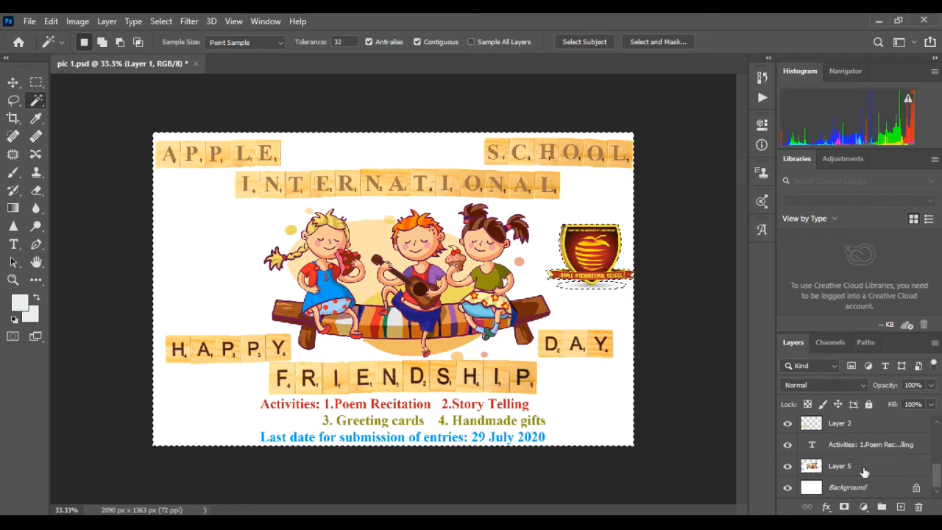
click(864, 469)
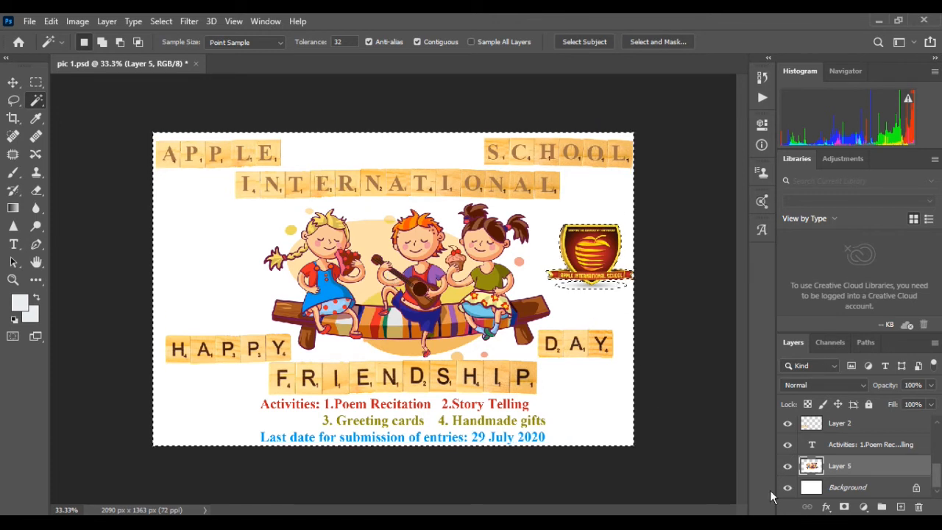
double_click(841, 465)
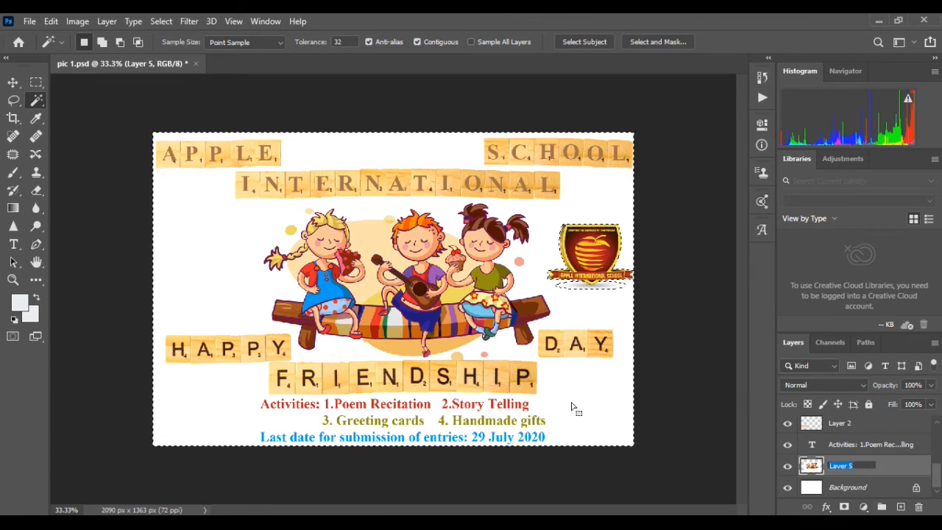
key(Return)
key(ctrl+d)
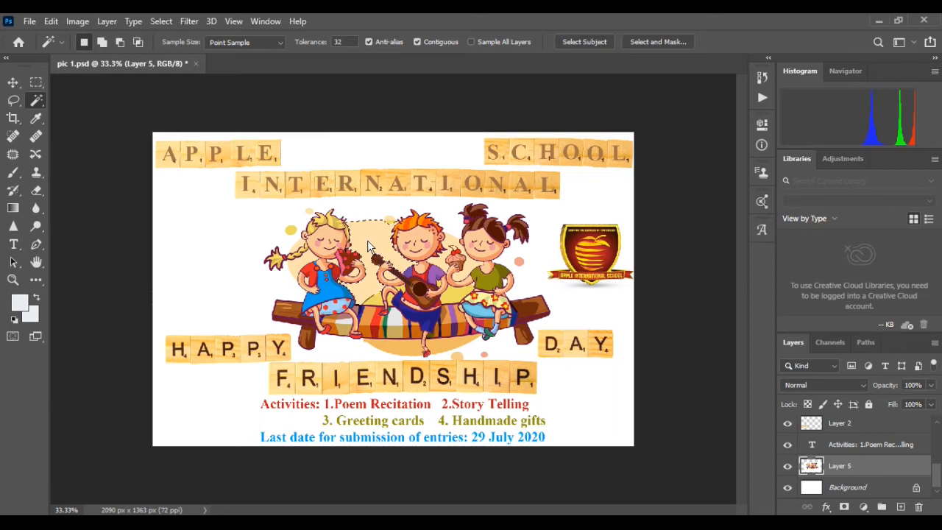
- Sample Magic Wand selections on the children in Layer 5, including the green shirt and finally the blonde girl's face
click(398, 240)
click(498, 285)
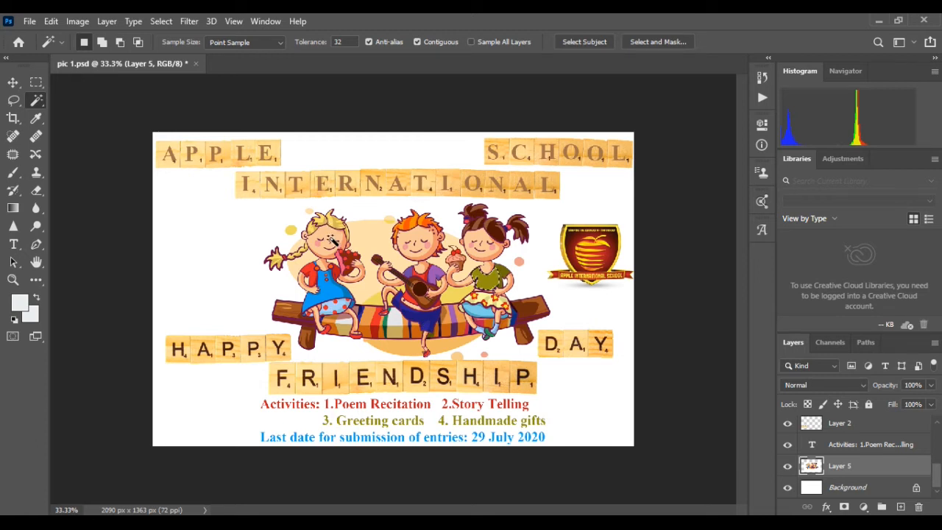
click(332, 243)
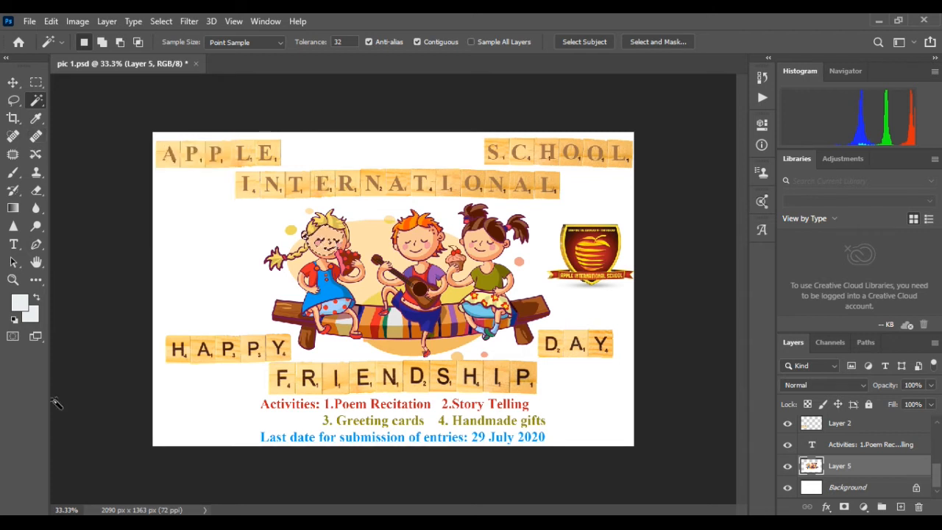
click(35, 179)
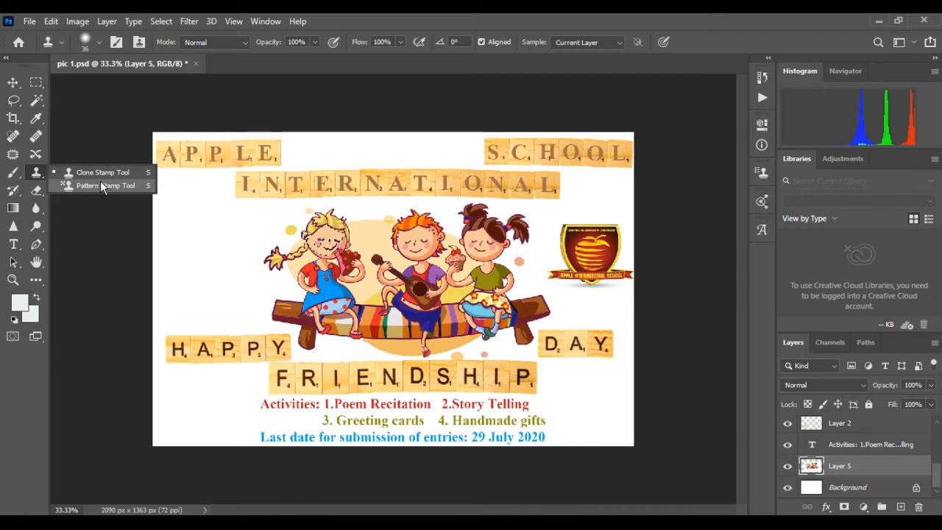
click(14, 178)
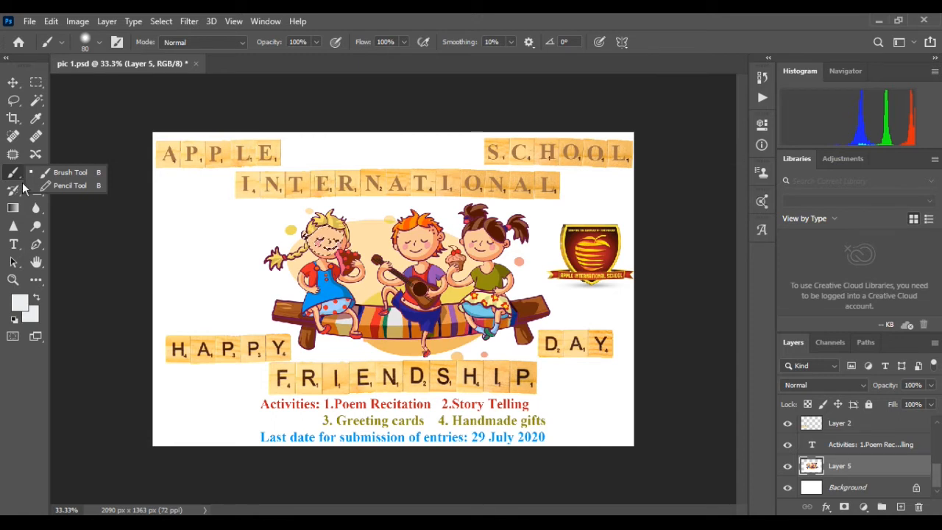
click(81, 228)
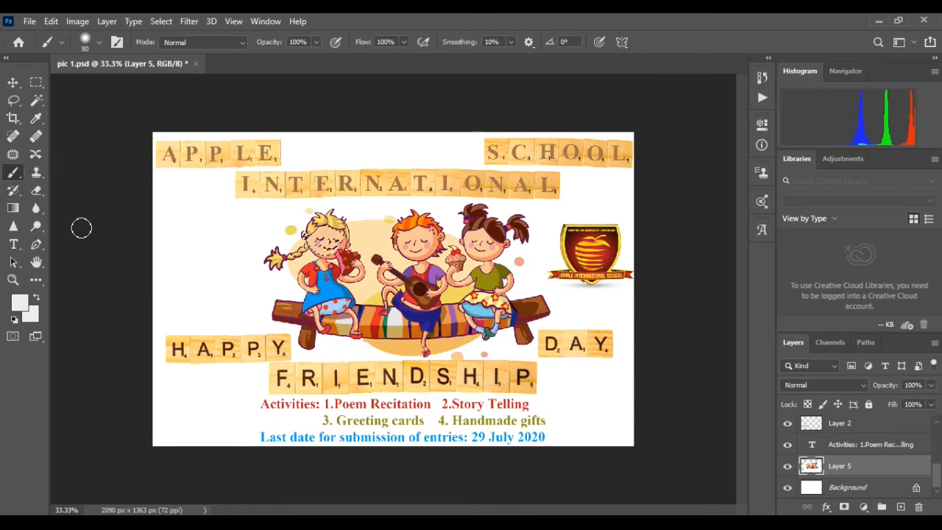
- Erase the skin colour of the blonde girl's face with the Magic Eraser at tolerance 32
click(40, 194)
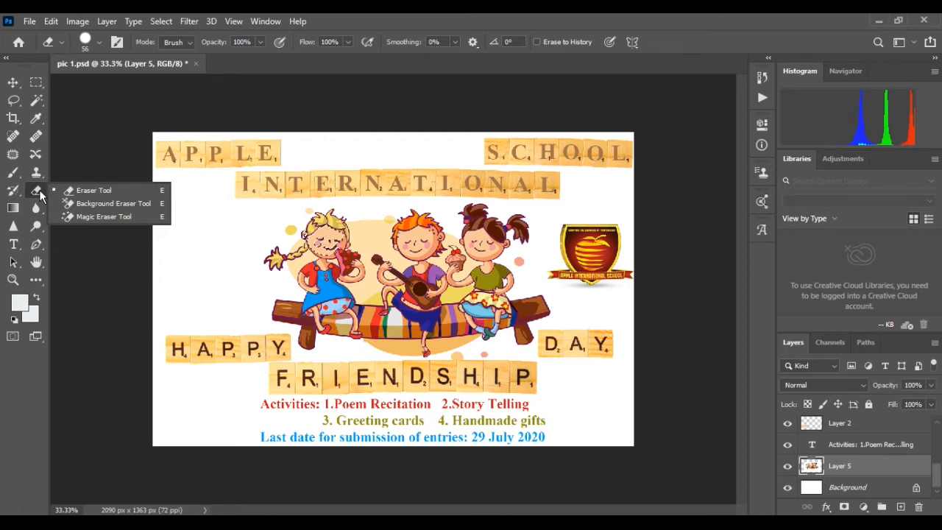
click(96, 217)
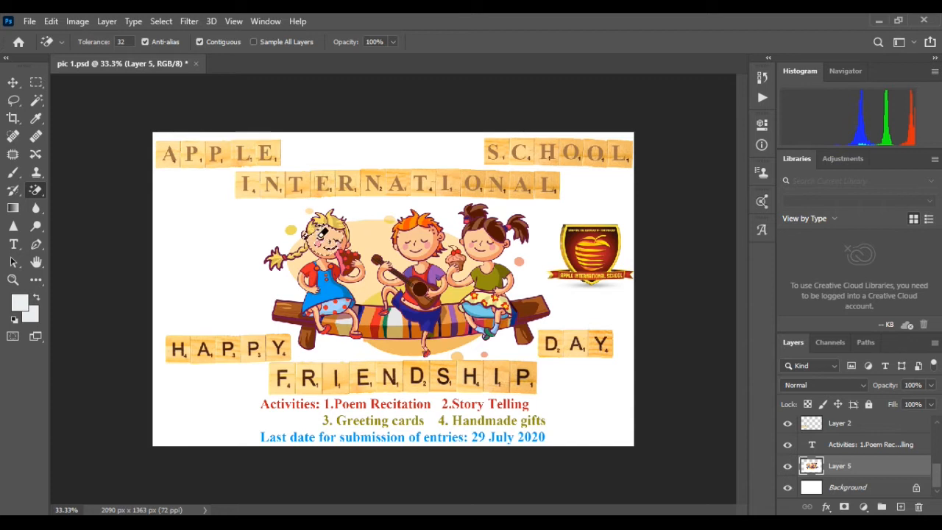
click(321, 232)
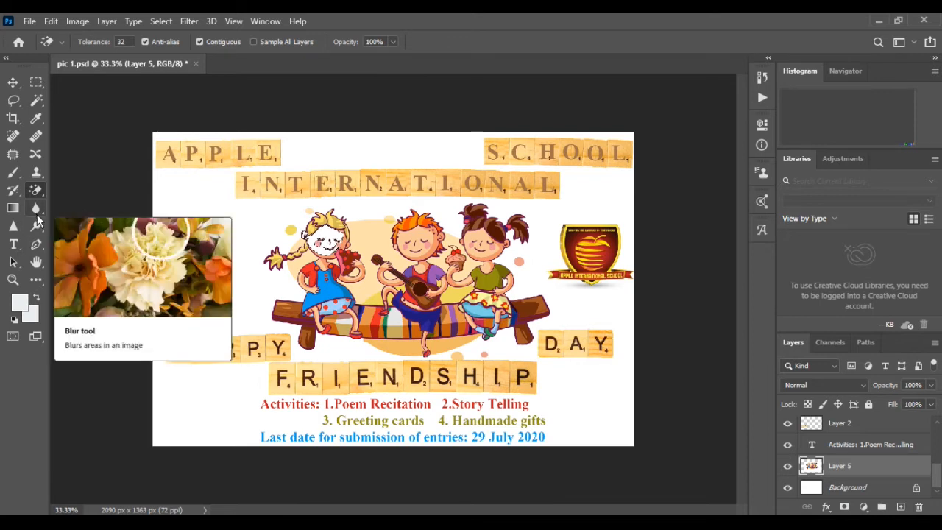
click(37, 282)
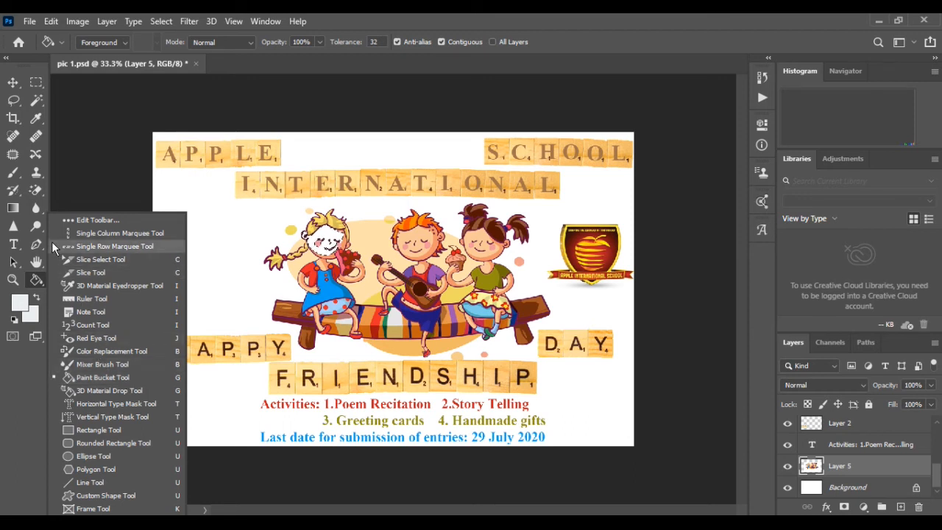
click(37, 207)
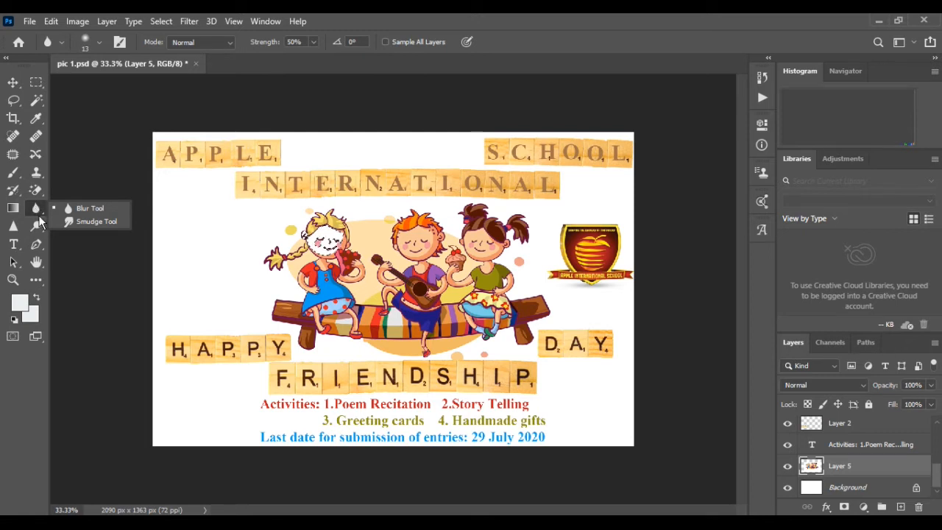
- Clear the face selection and darken the boy's forehead with the Burn tool on midtones at 50% exposure
click(35, 227)
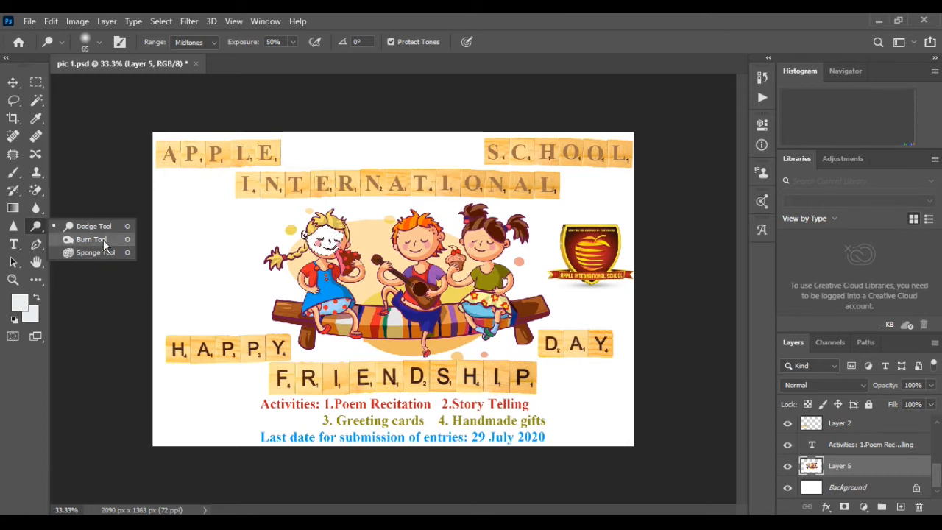
click(80, 240)
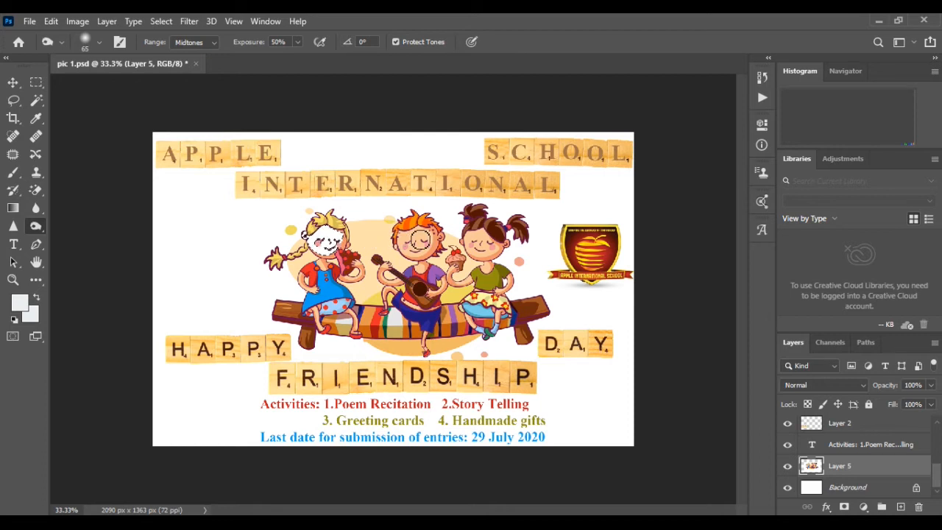
click(13, 83)
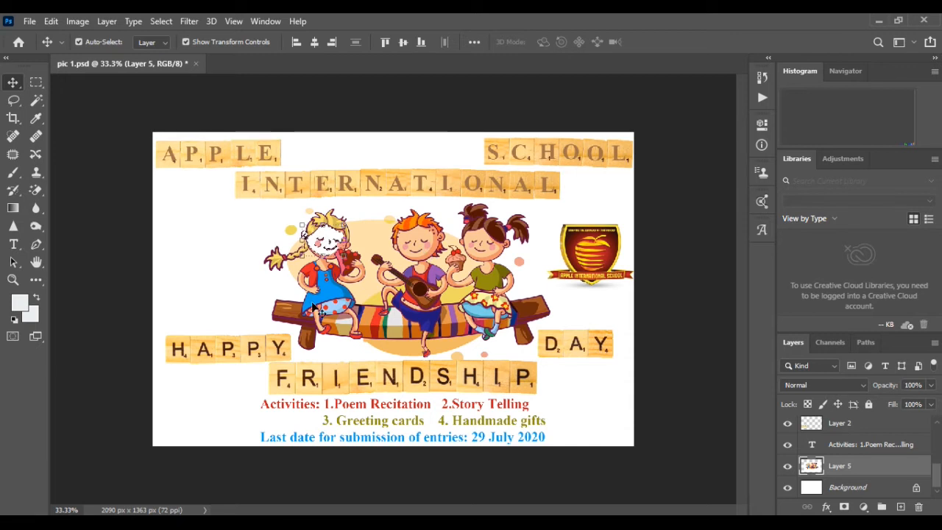
click(36, 82)
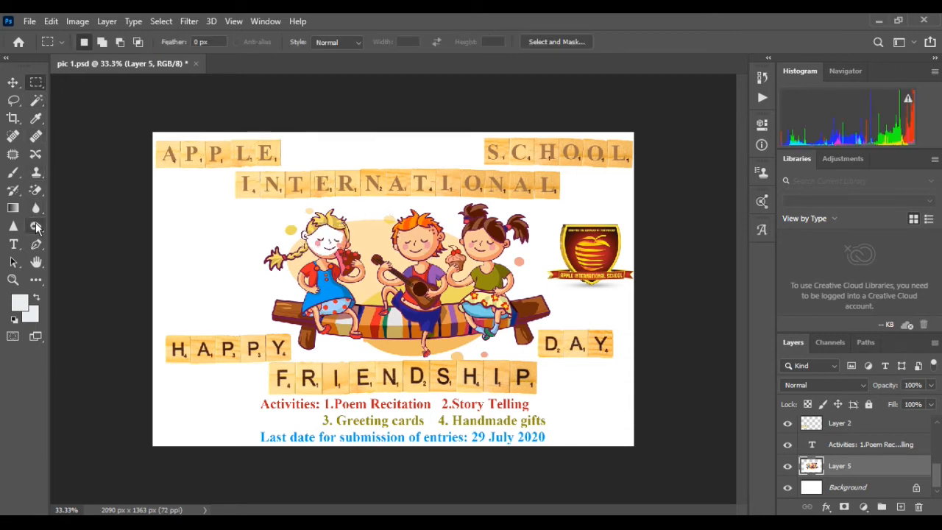
click(36, 230)
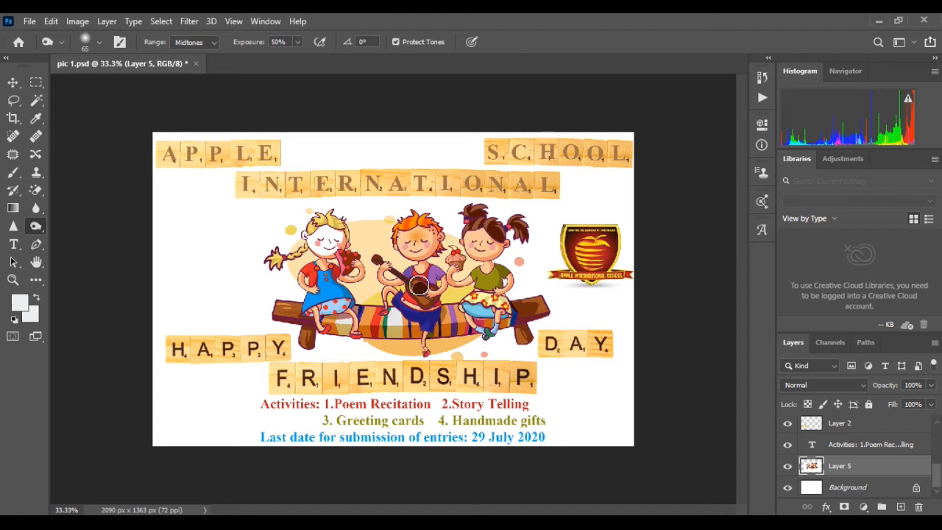
click(34, 270)
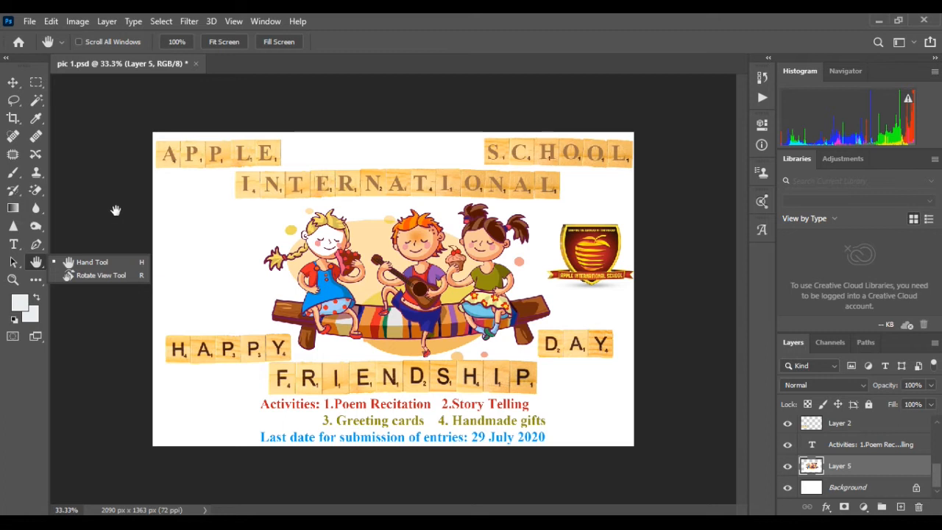
click(14, 244)
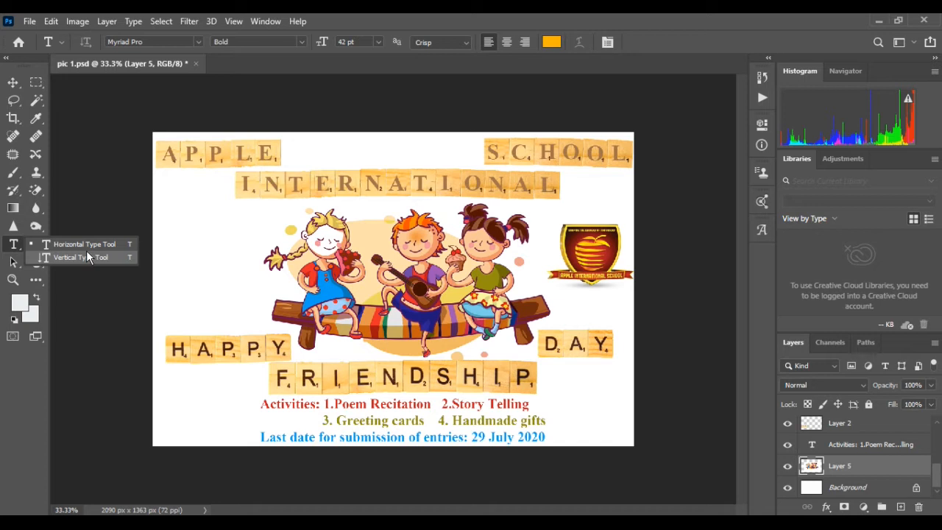
- Activate the Custom Shape tool and keep its drawing mode on Shape
click(40, 282)
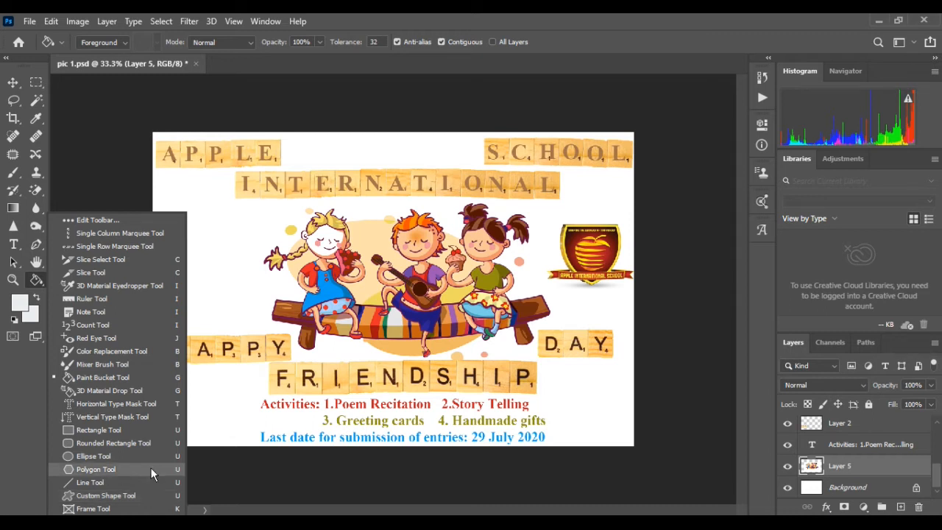
click(129, 495)
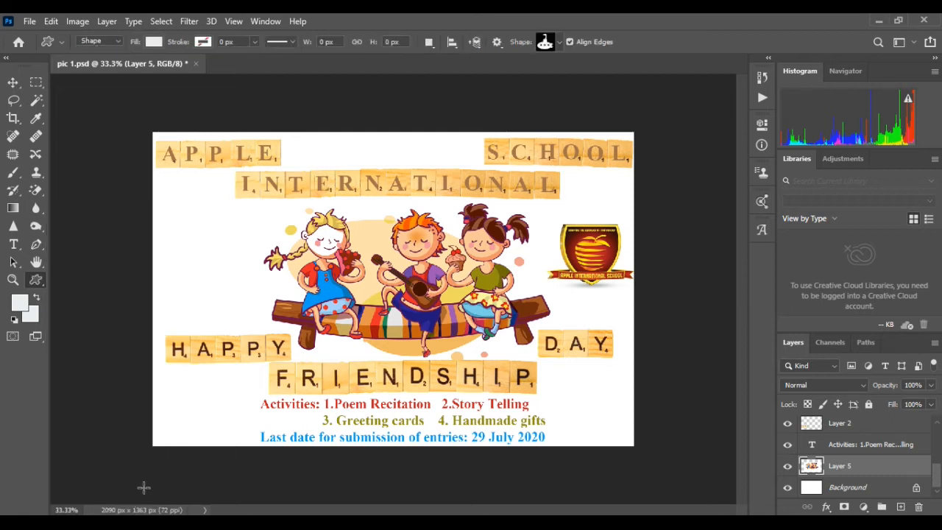
click(60, 42)
click(122, 42)
click(122, 43)
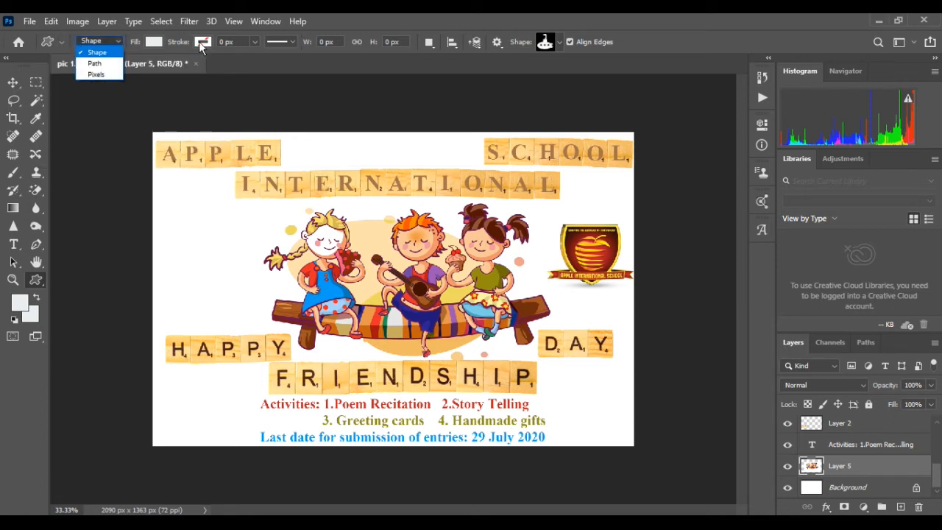
click(65, 43)
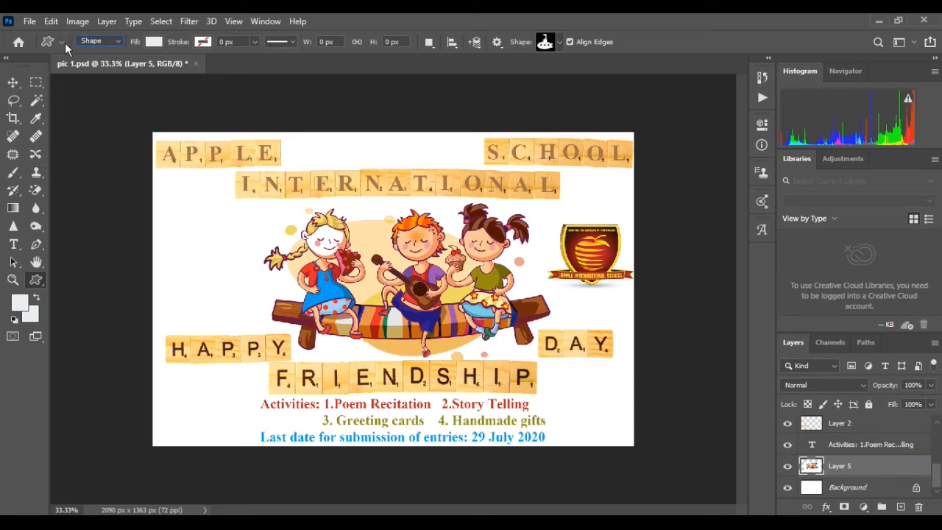
- Apply the Stitched Patchwork tool preset to the Custom Shape tool, leaving the drawing mode on Shape
click(65, 43)
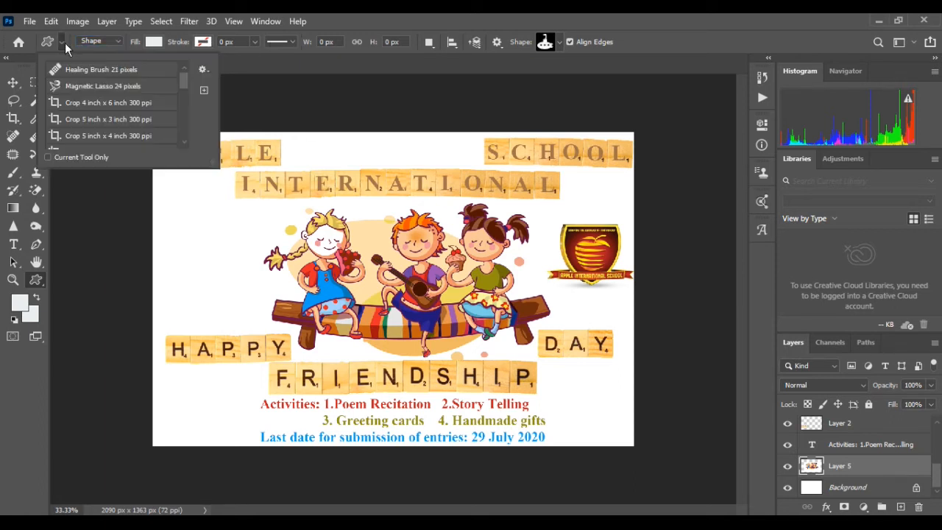
click(184, 142)
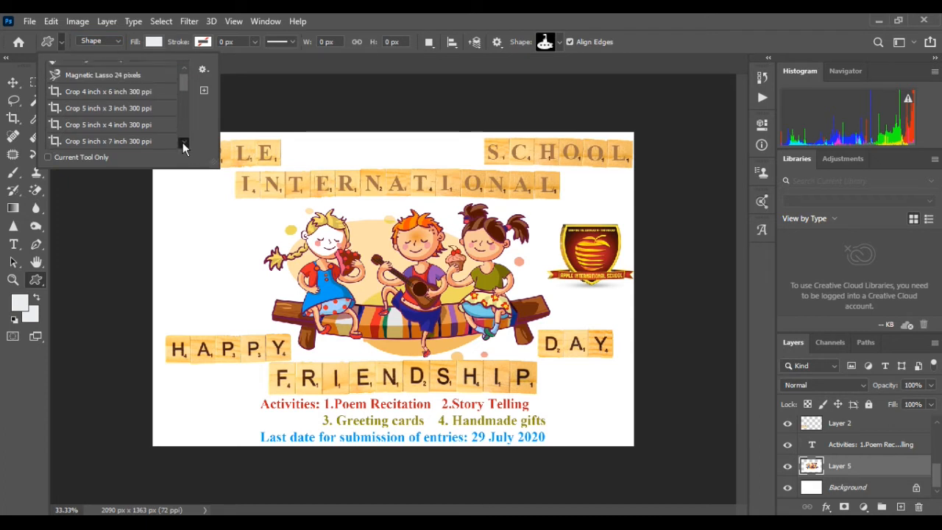
click(184, 142)
click(183, 143)
click(183, 143)
click(184, 143)
click(183, 142)
click(183, 143)
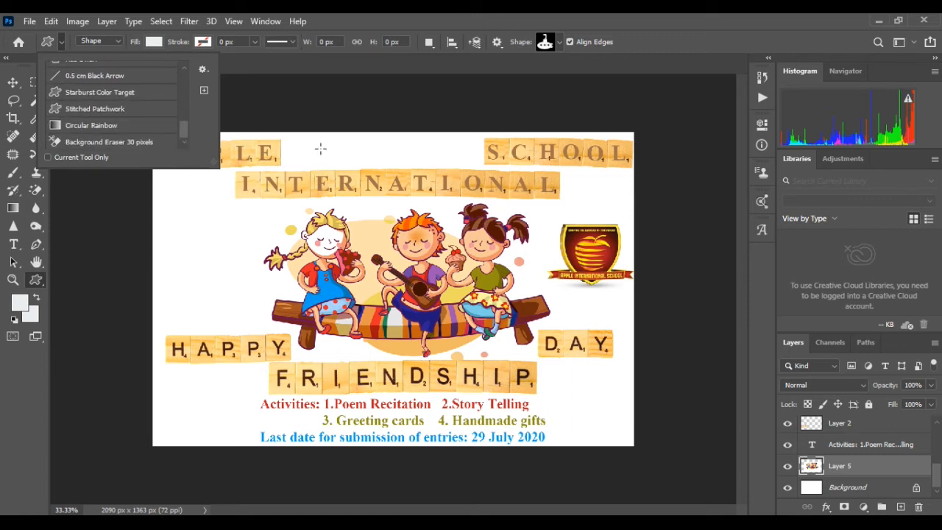
click(103, 109)
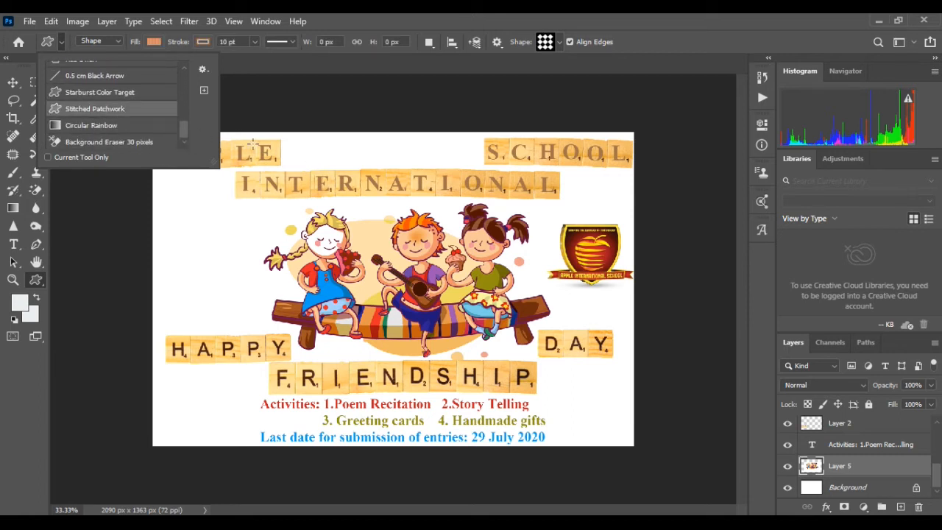
click(120, 41)
click(120, 41)
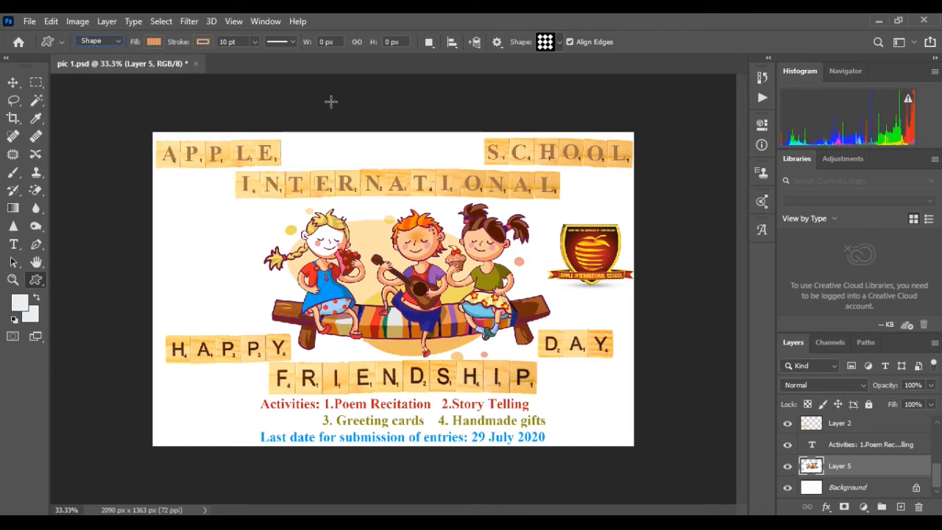
- Draw a full-crowned tree from the Leaf Trees shapes, about 319 by 453 px, beside the blonde girl above the word HAPPY
click(557, 42)
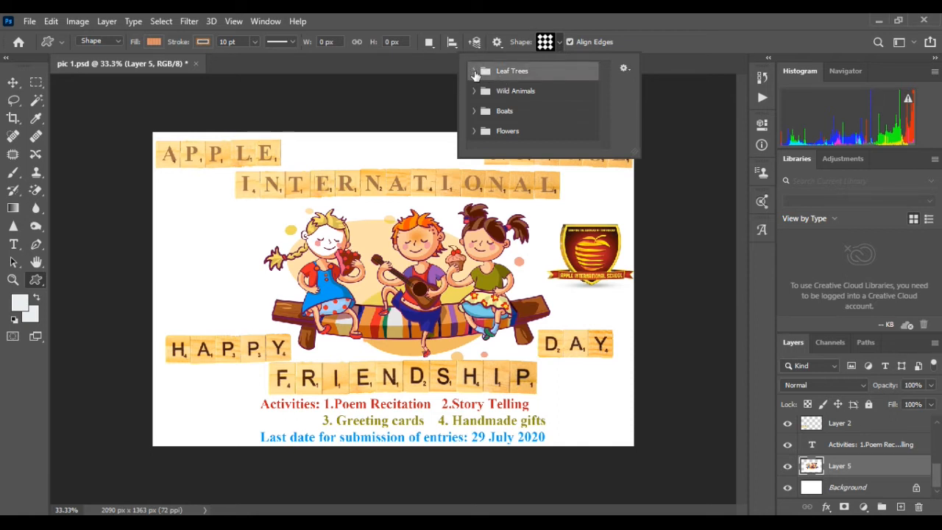
click(474, 70)
click(536, 113)
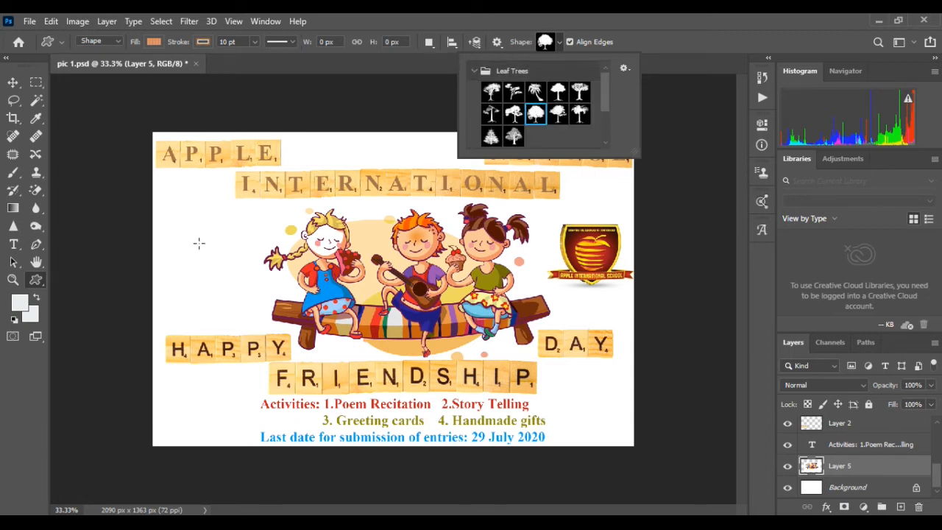
drag(179, 219, 252, 323)
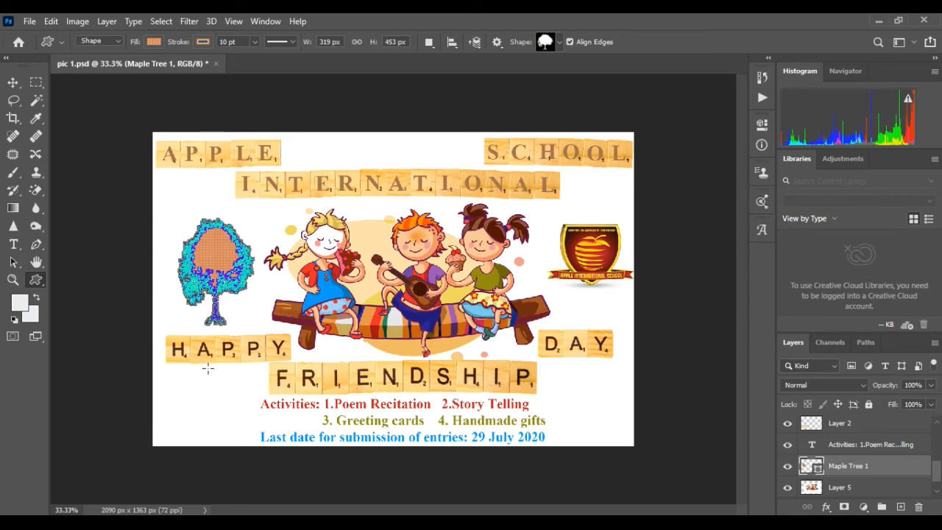
- Look through the additional tools, then make the school logo's layer active with the Move tool
right_click(36, 279)
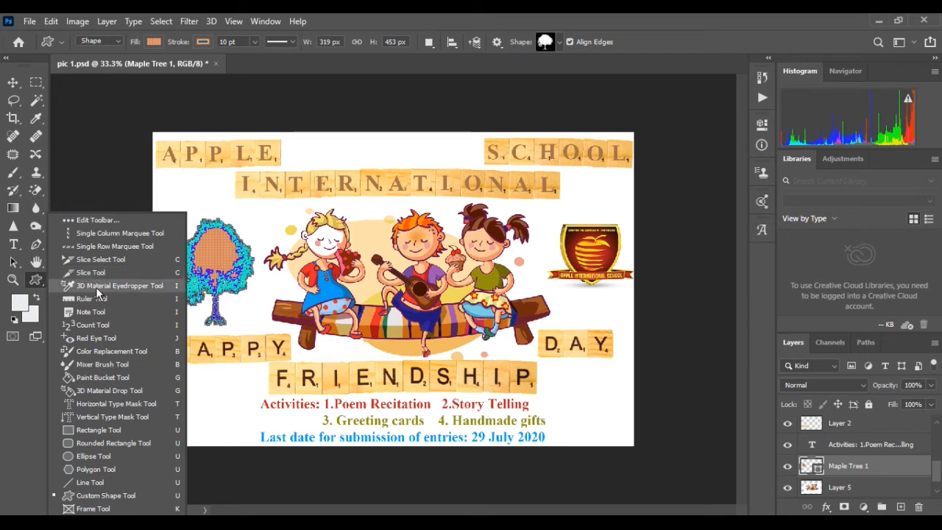
click(36, 262)
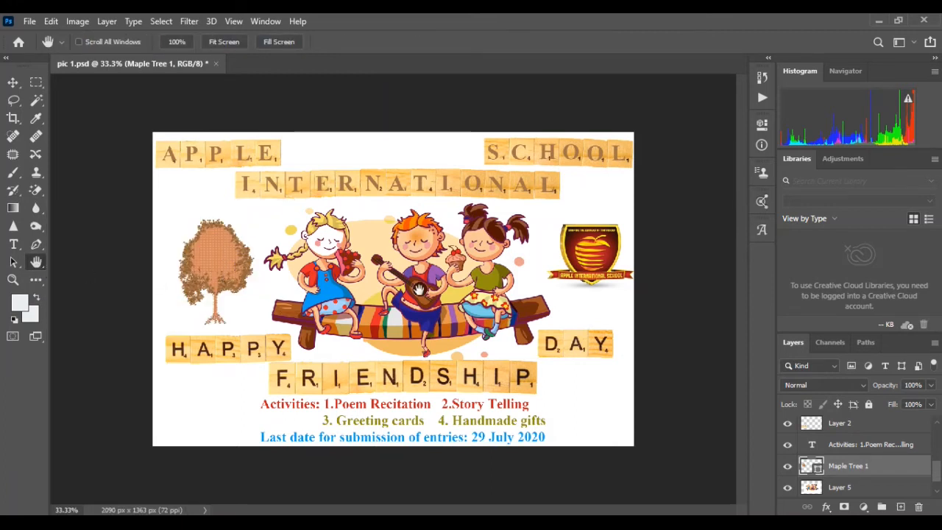
click(13, 81)
click(574, 259)
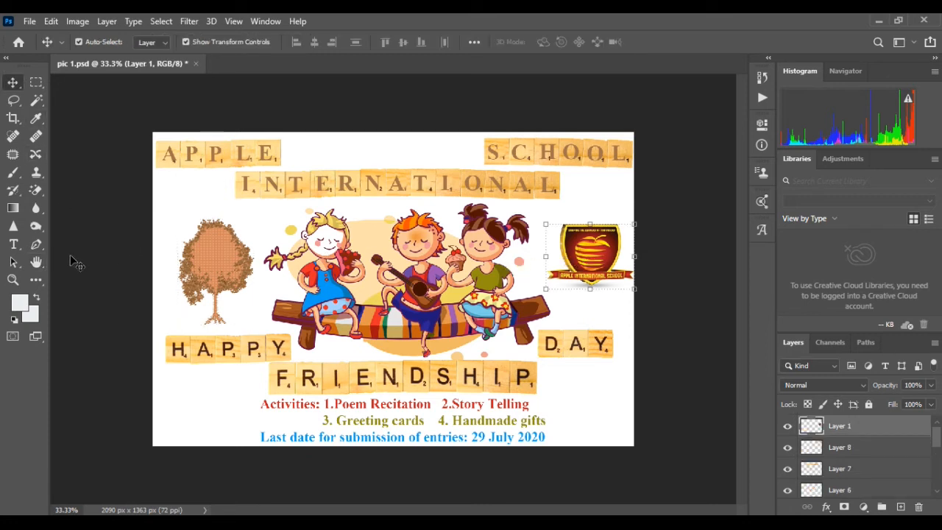
- Examine the children's illustration up close with the Hand tool active and return to the full poster
click(37, 262)
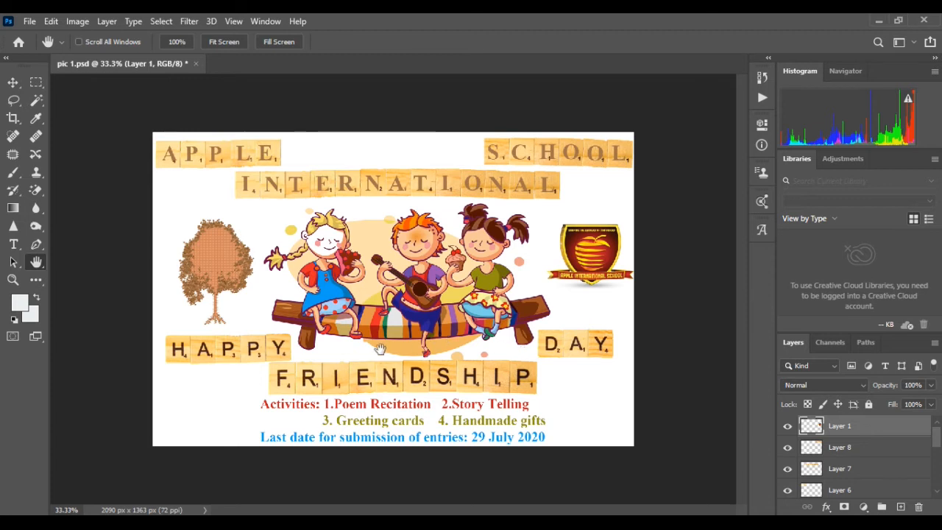
scroll(377, 349, up, 3)
scroll(379, 289, up, 4)
scroll(378, 285, down, 2)
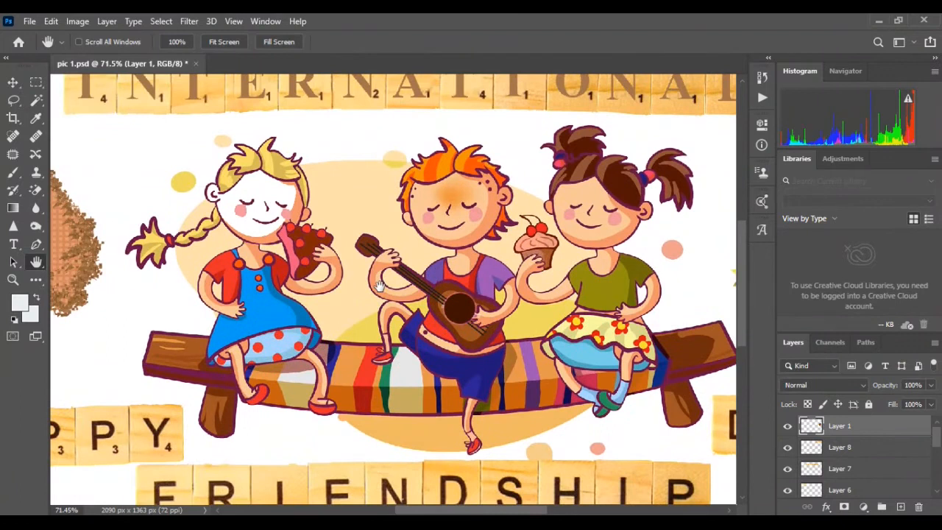
scroll(378, 285, down, 2)
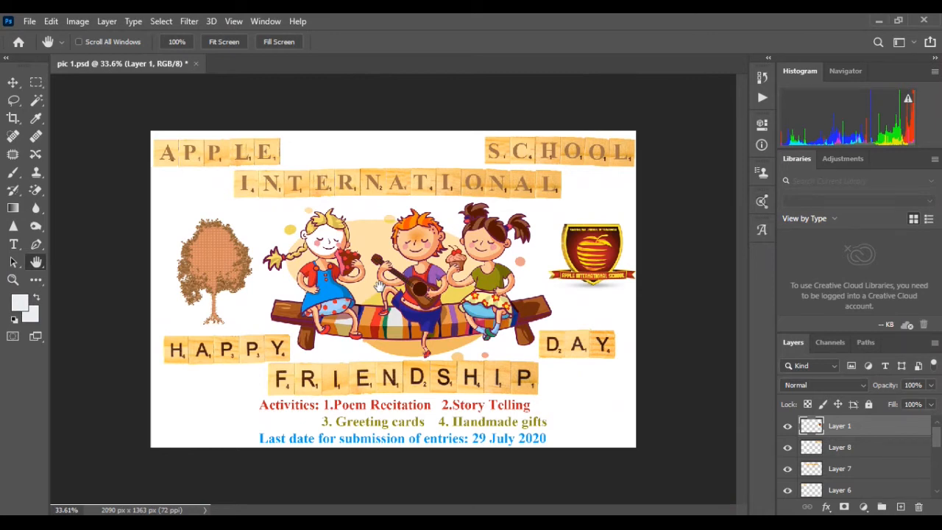
- Set the background colour to a bright sky blue
click(35, 318)
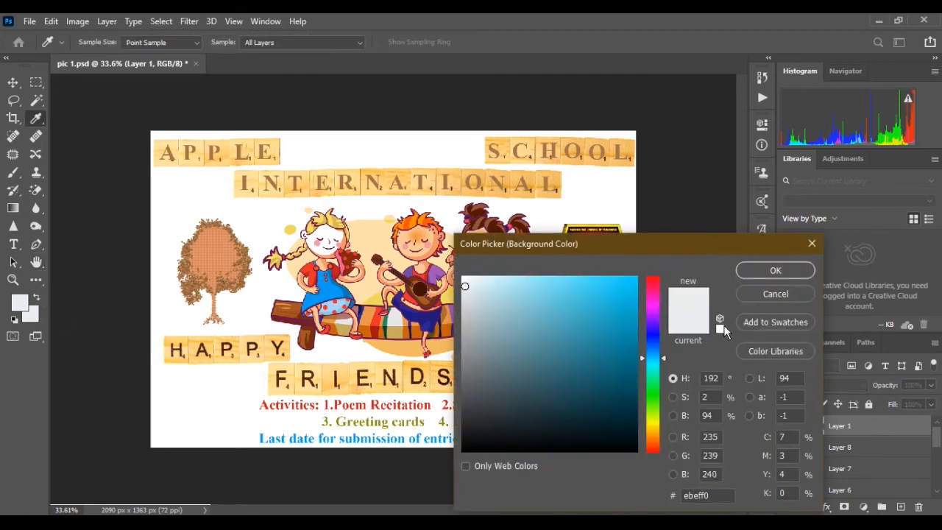
click(626, 289)
click(766, 274)
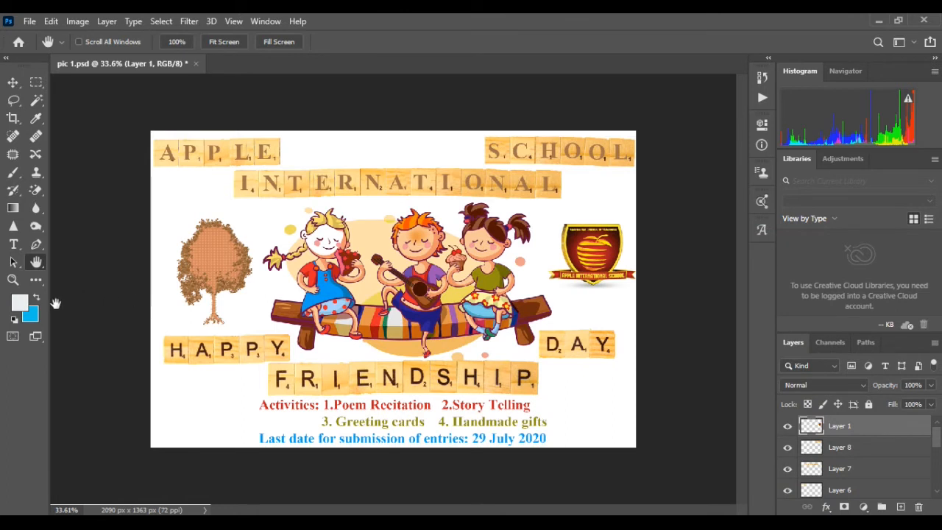
- Set the foreground colour to a vivid pinkish red with hue 342°
click(21, 303)
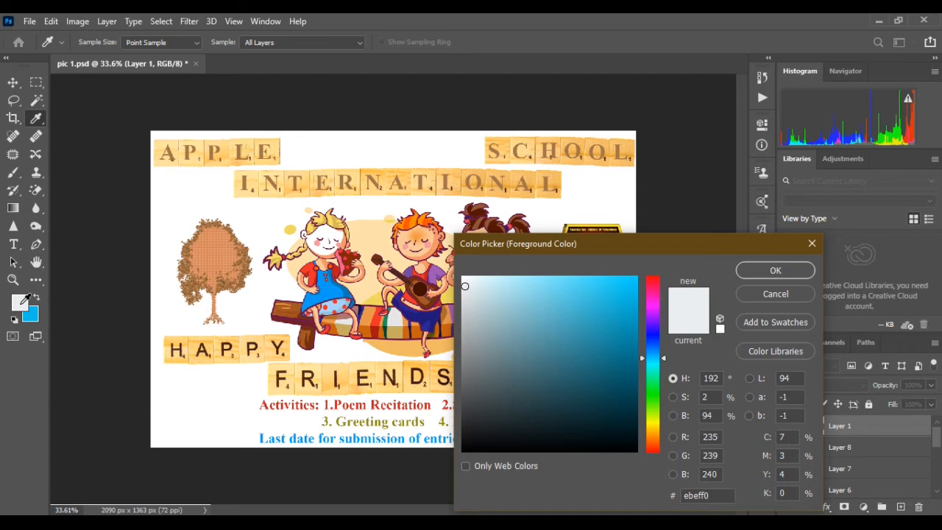
click(653, 286)
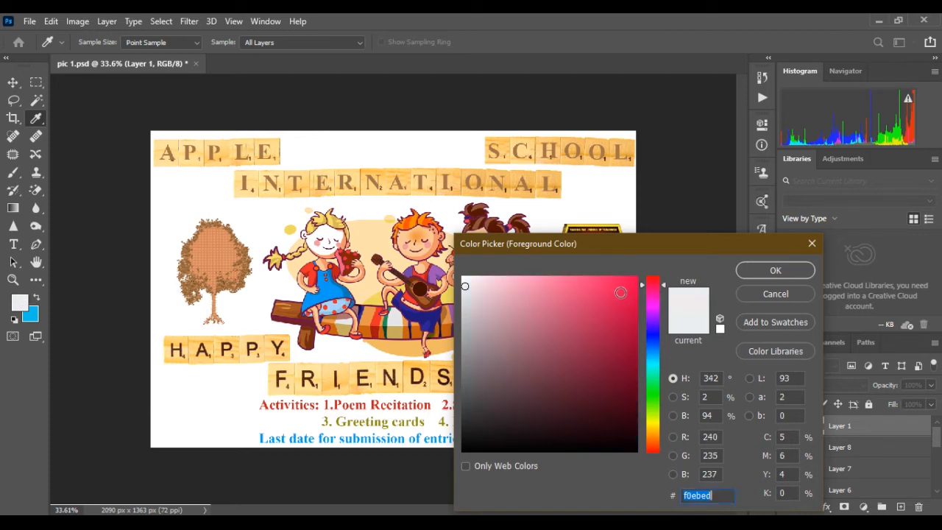
click(634, 290)
click(770, 263)
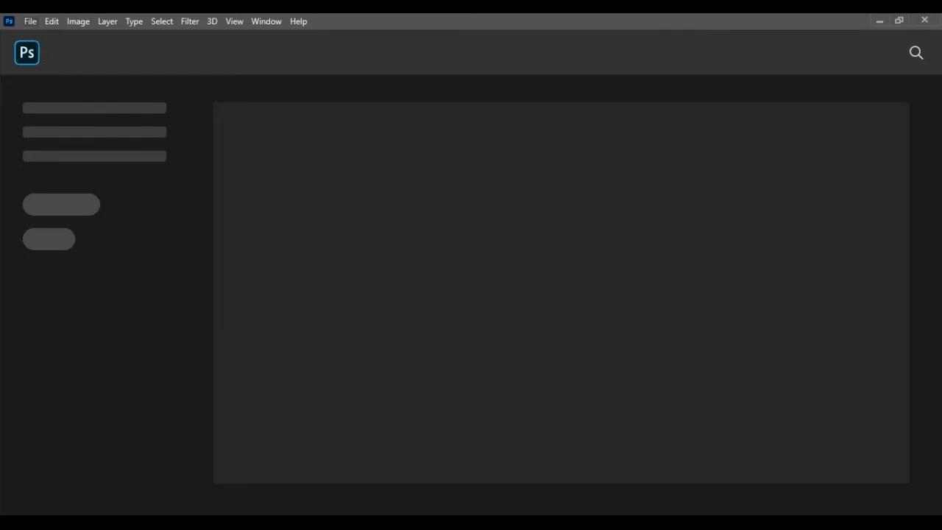
- Create a new document named Class 8, 16 by 12 cm at 118.11 pixels/cm, in RGB Color with a white background
click(30, 21)
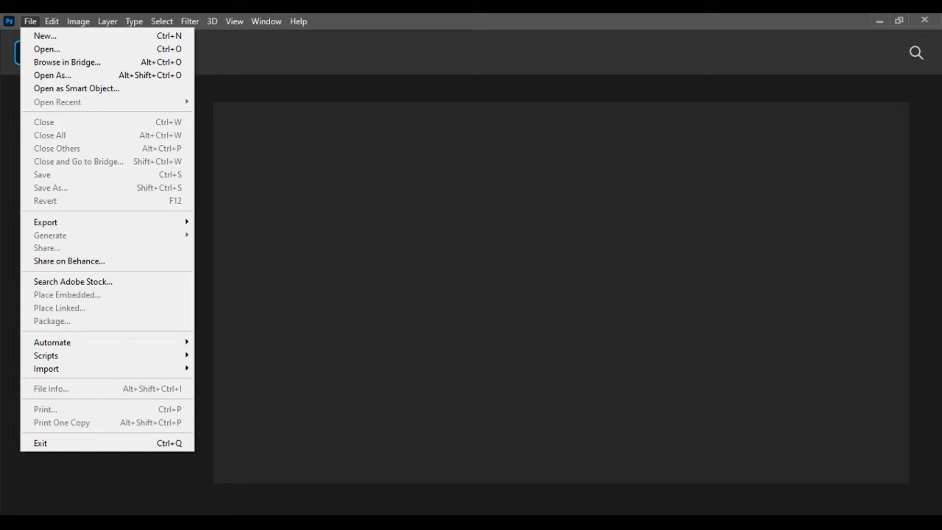
click(40, 37)
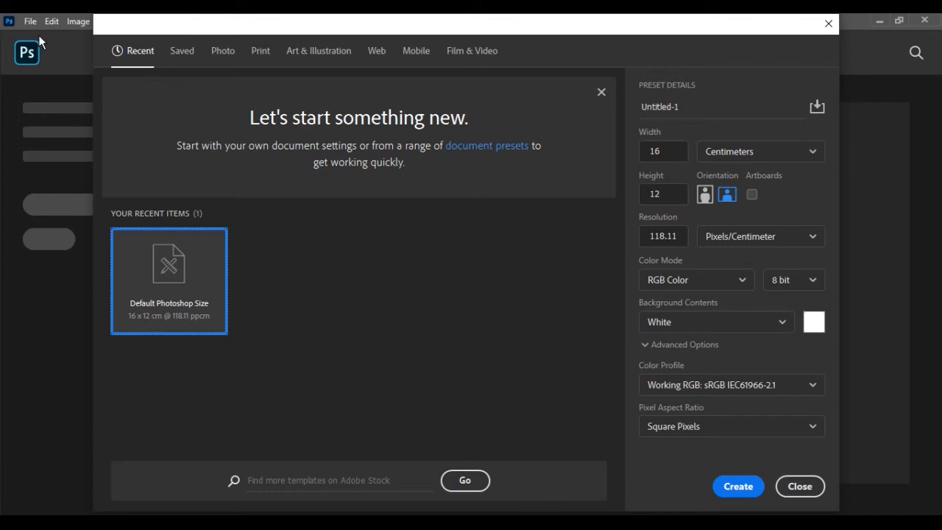
click(691, 109)
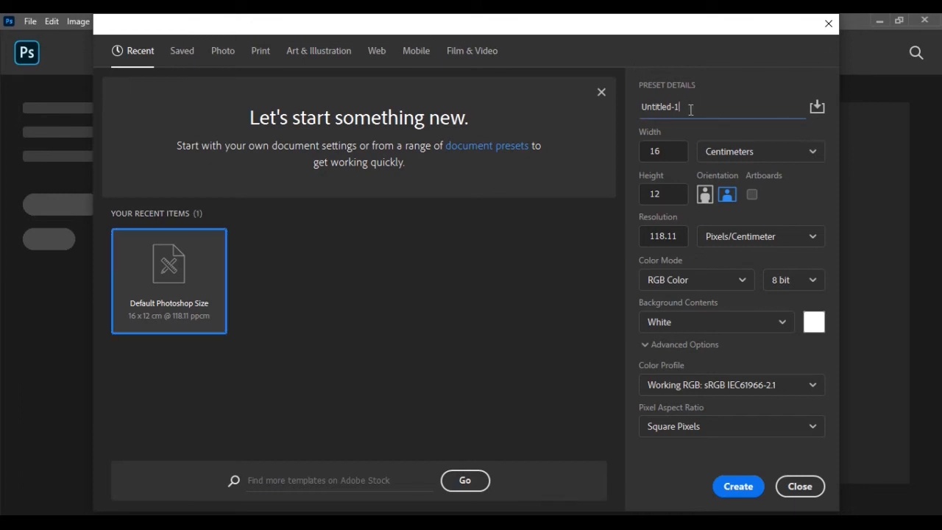
key(ctrl+a)
key(BackSpace)
text(Class 8)
click(776, 323)
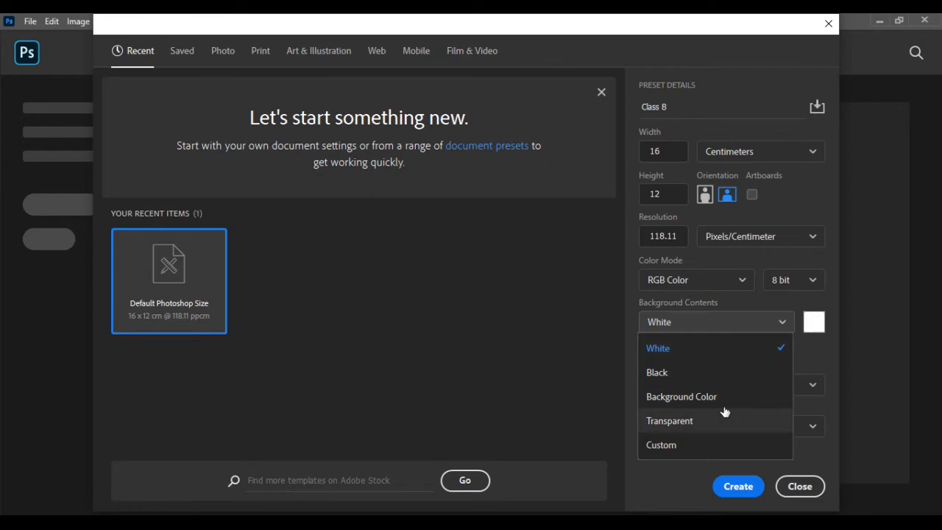
click(741, 353)
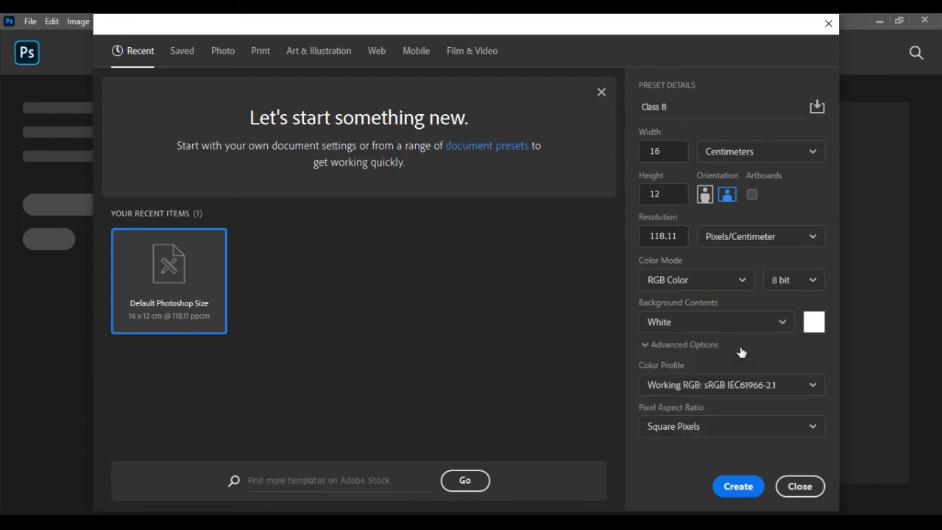
click(737, 489)
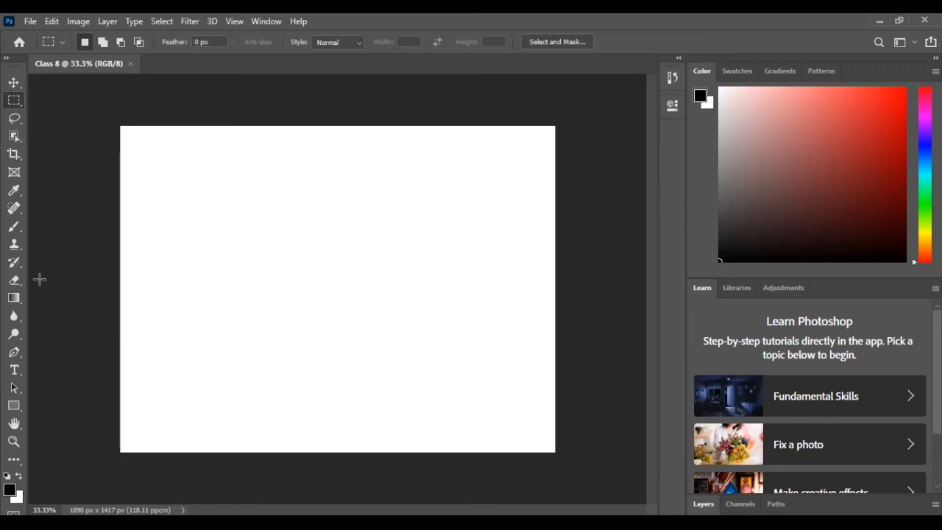
- Paint several black upright lines and a rough square on the blank canvas with the Brush tool at size 13
click(14, 227)
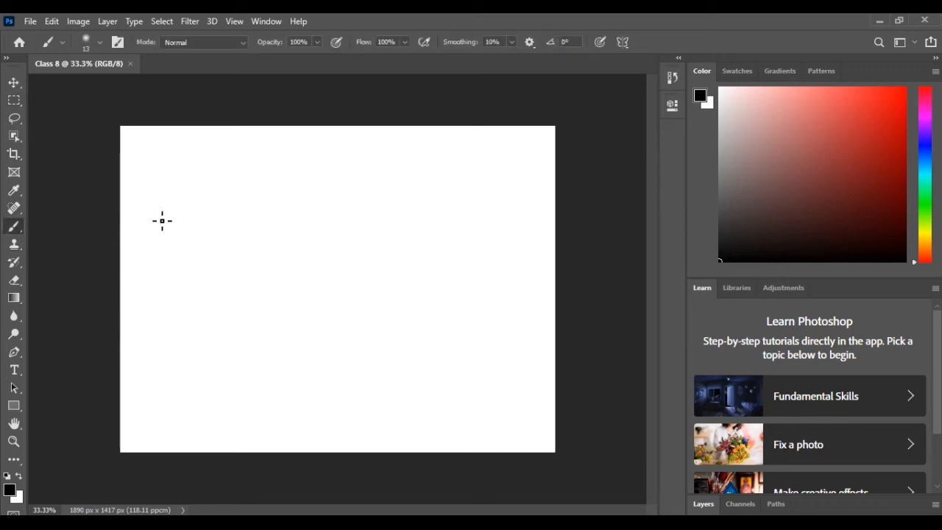
click(155, 177)
shift+click(172, 219)
drag(195, 171, 206, 250)
drag(234, 175, 243, 318)
drag(283, 180, 284, 305)
mouse_move(264, 173)
mouse_down()
mouse_move(432, 179)
mouse_move(432, 330)
mouse_move(304, 332)
mouse_move(275, 325)
mouse_move(282, 292)
mouse_up()
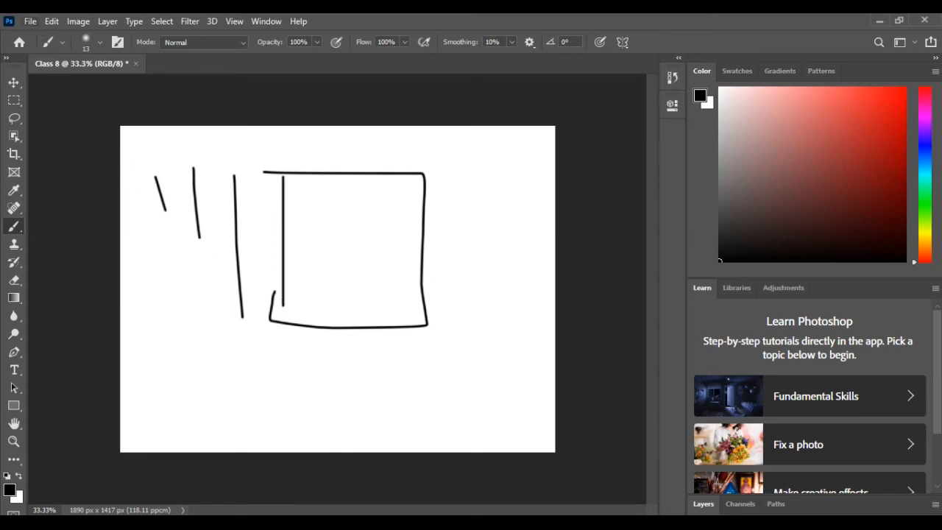
- Start opening a file from the computer and browse to the ACTIVITES folder under AIS DATA, ACADEMIC 2020-21 on the MyWork (E:) drive
click(30, 21)
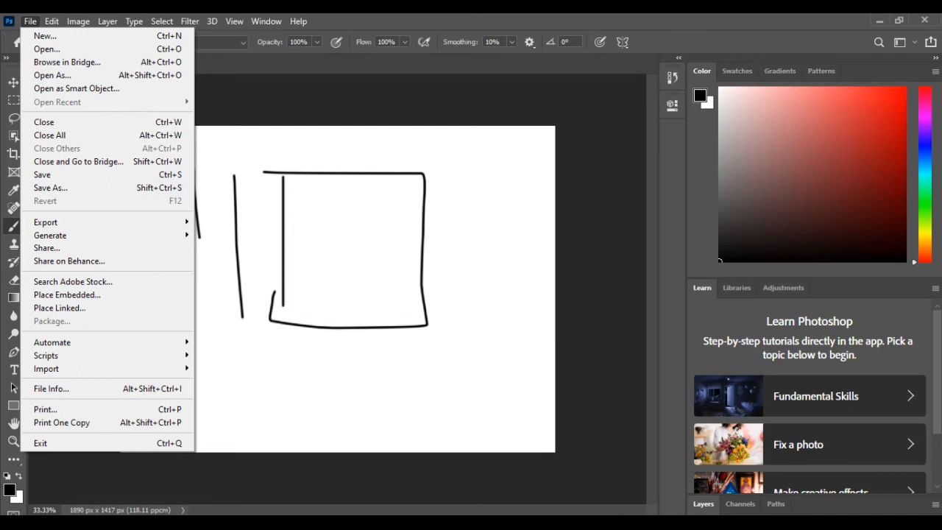
click(51, 48)
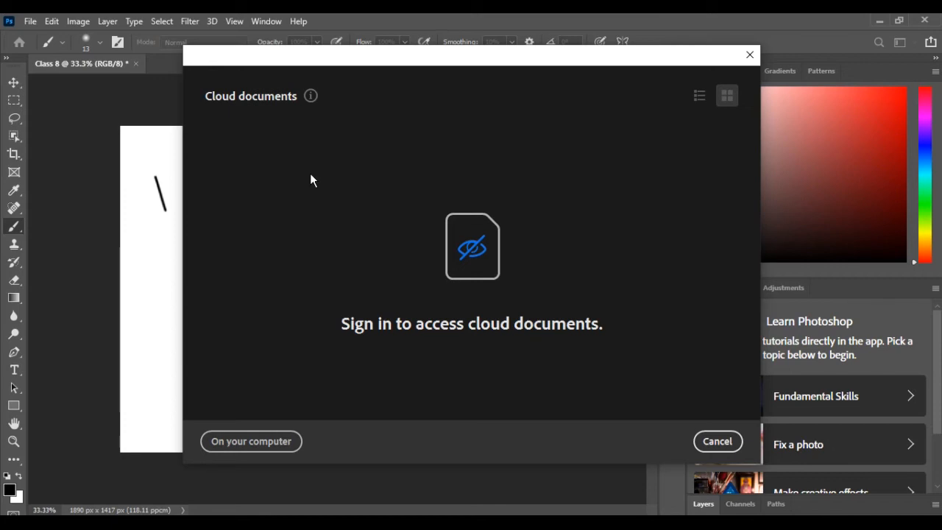
click(262, 448)
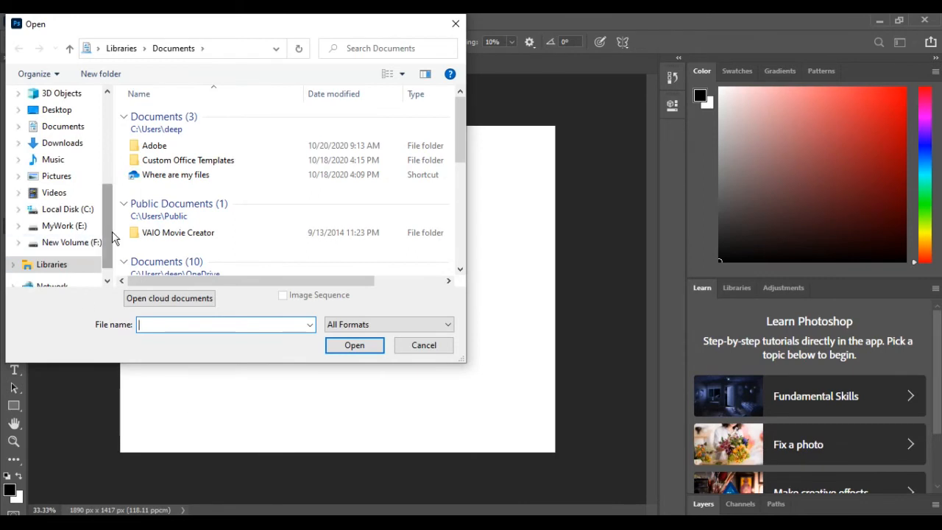
click(72, 229)
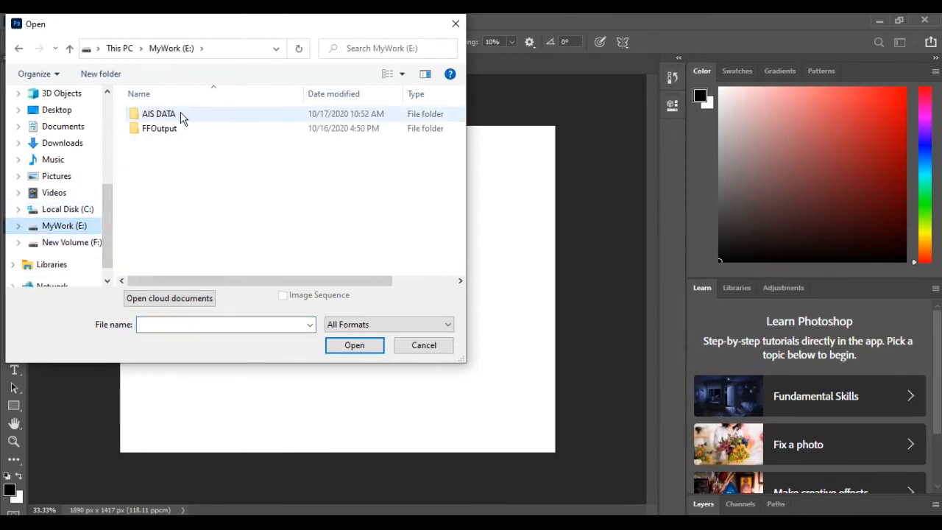
double_click(183, 116)
double_click(183, 116)
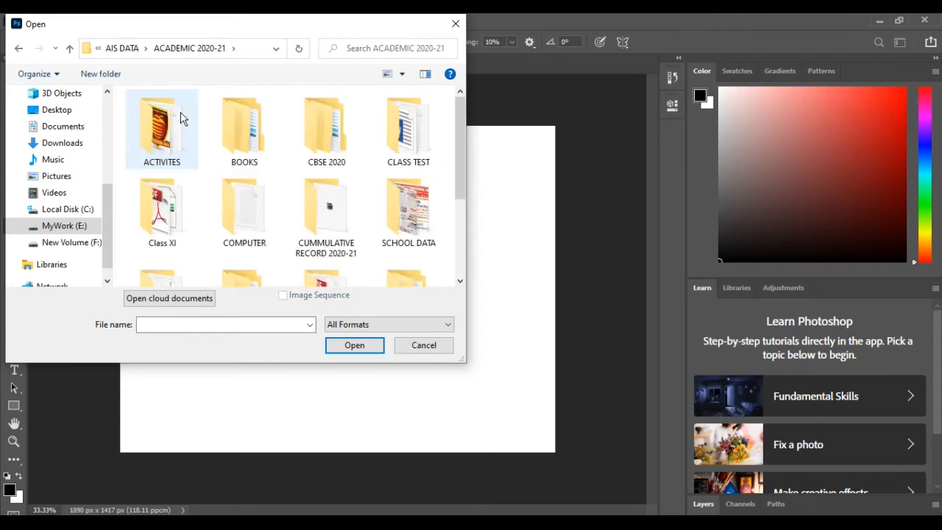
double_click(181, 117)
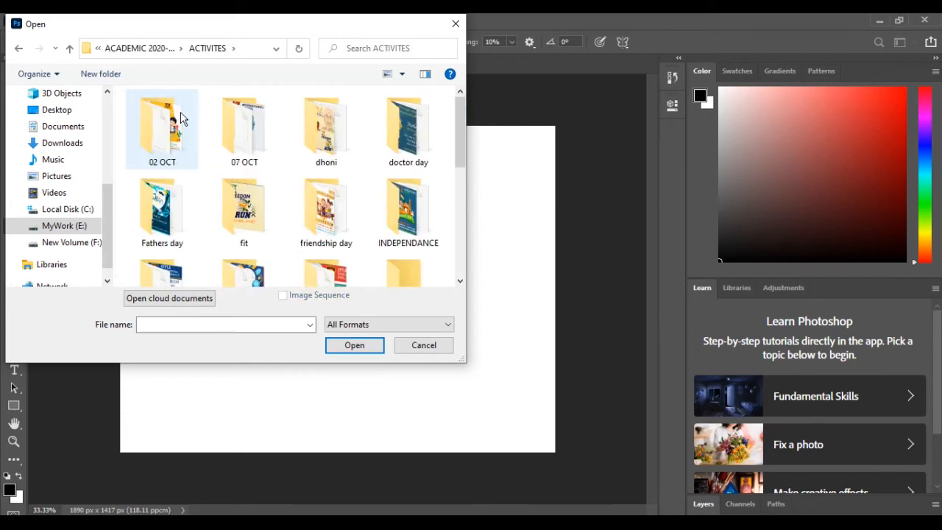
- Find the NELSON MENDELA folder within ACTIVITES and open the Flag-South-Africa PSD file from it
click(463, 252)
click(464, 254)
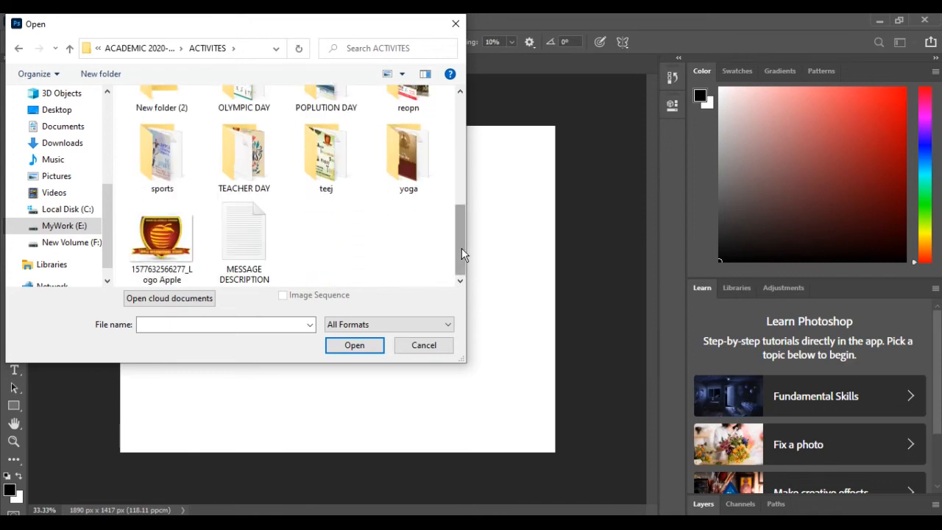
click(463, 165)
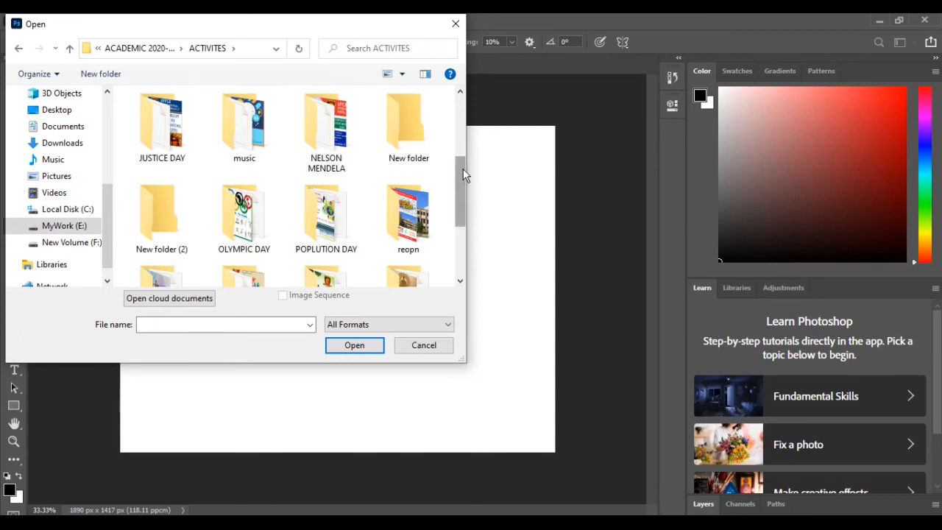
drag(463, 169, 463, 107)
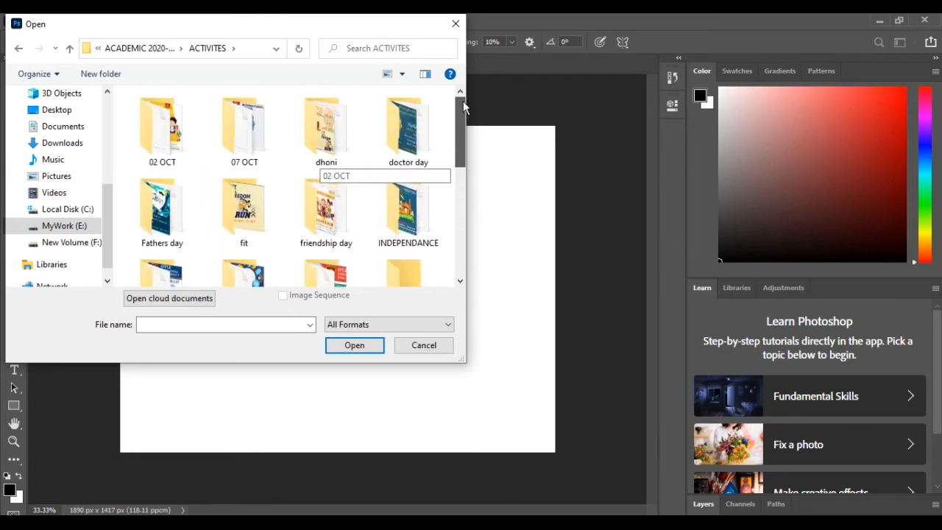
drag(461, 108, 460, 142)
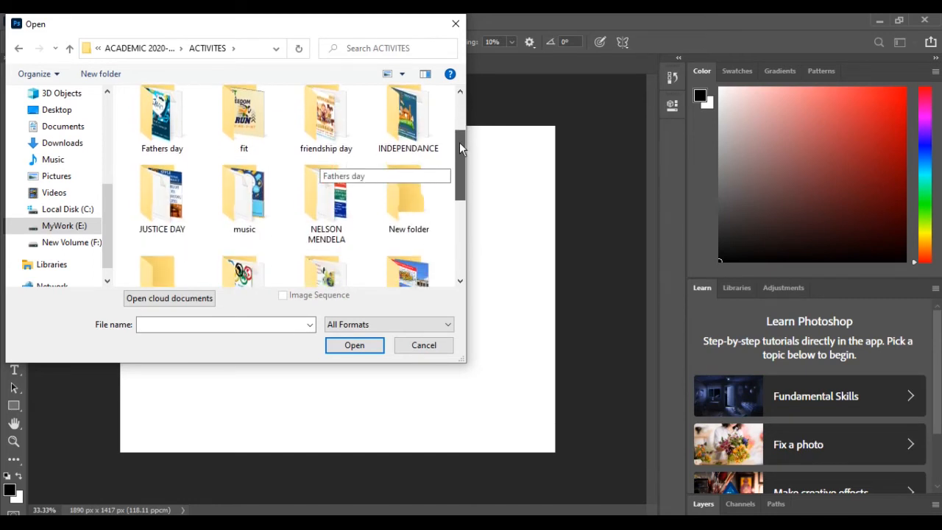
double_click(307, 205)
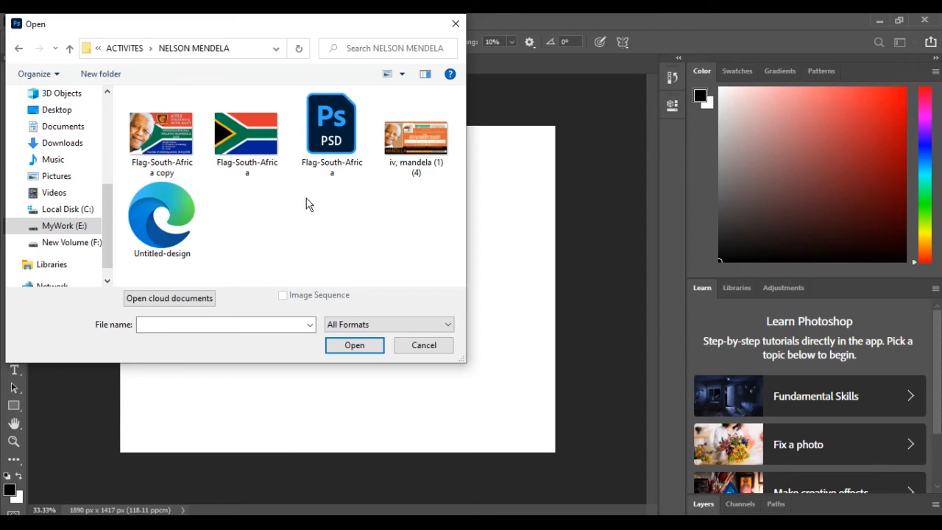
double_click(333, 140)
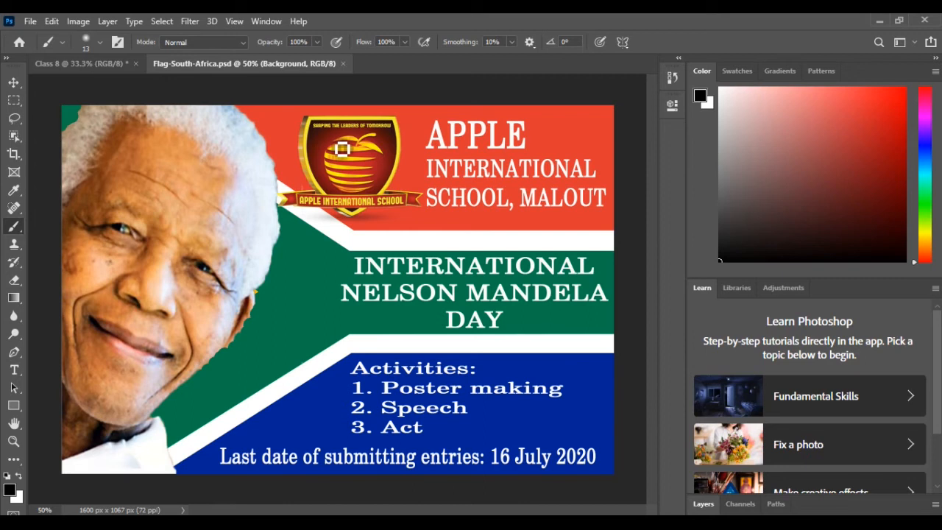
- Start saving a copy of the Class 8 document on the computer, choosing JPEG as the file type
click(100, 64)
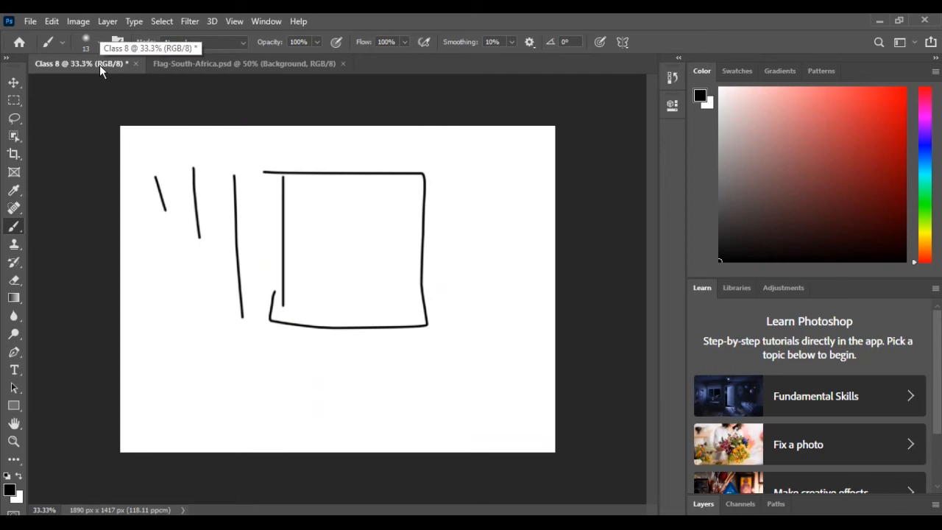
click(30, 22)
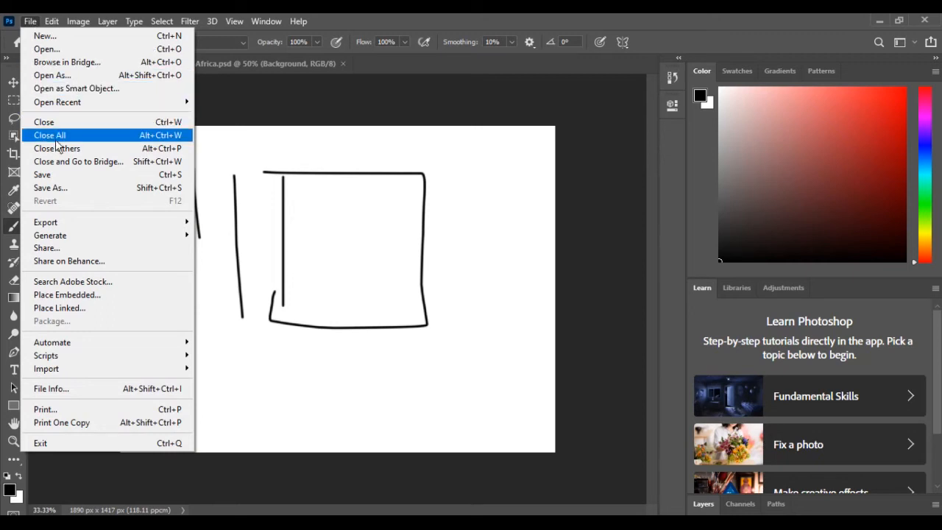
click(83, 193)
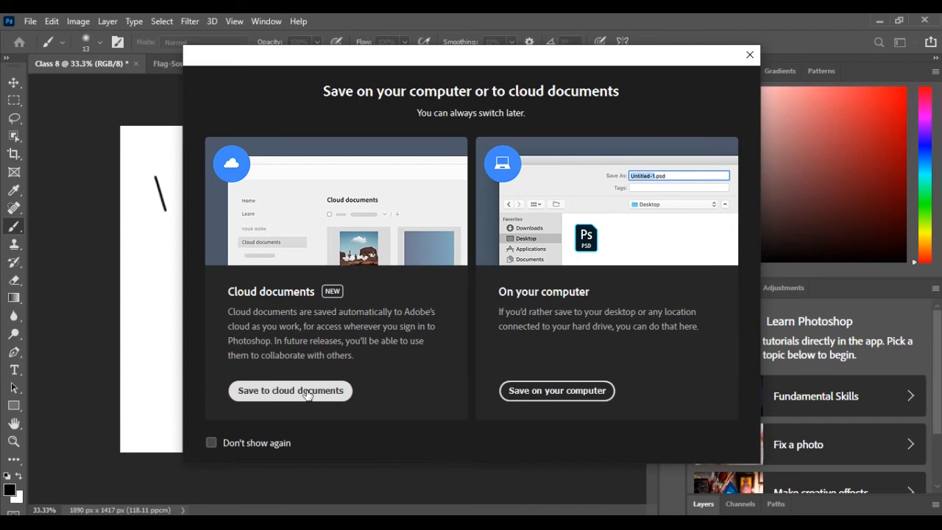
click(560, 394)
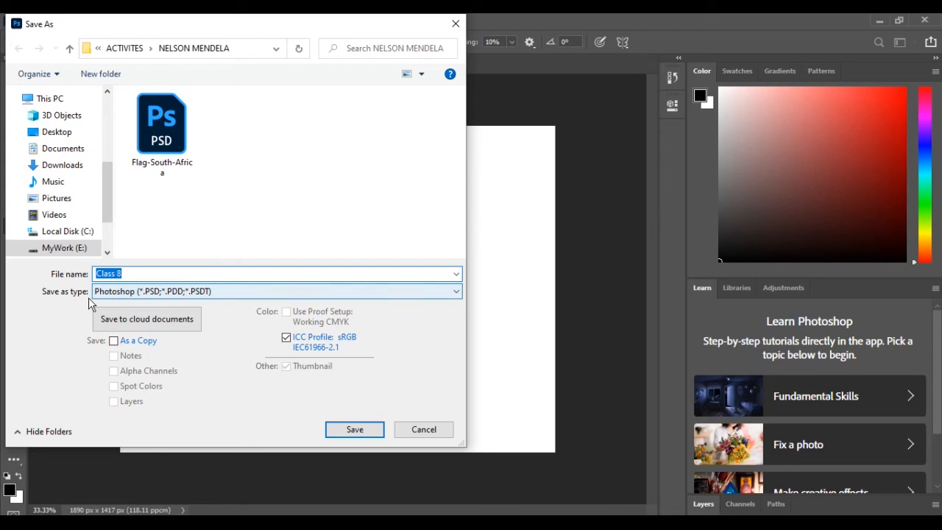
click(237, 294)
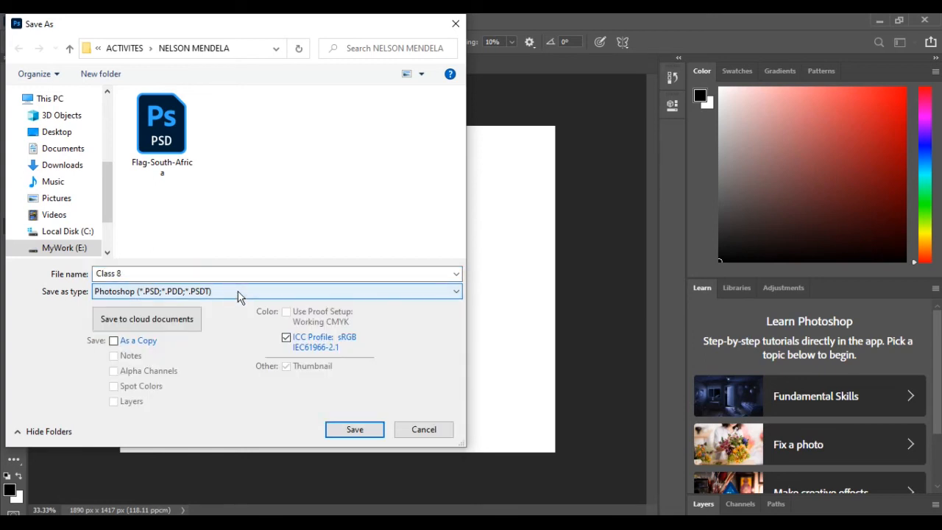
click(238, 292)
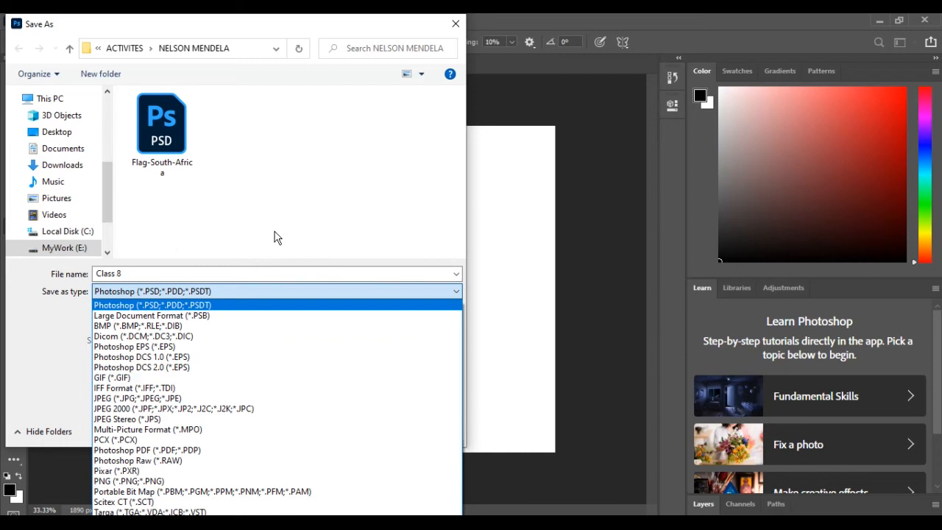
click(121, 401)
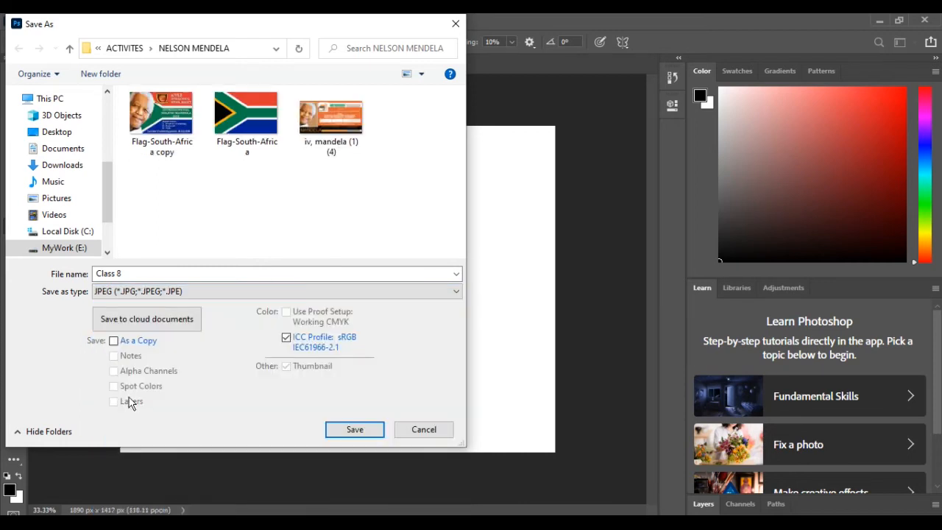
- Save Class 8 into the NELSON MENDELA folder with the JPEG quality raised to the large-file end
click(354, 431)
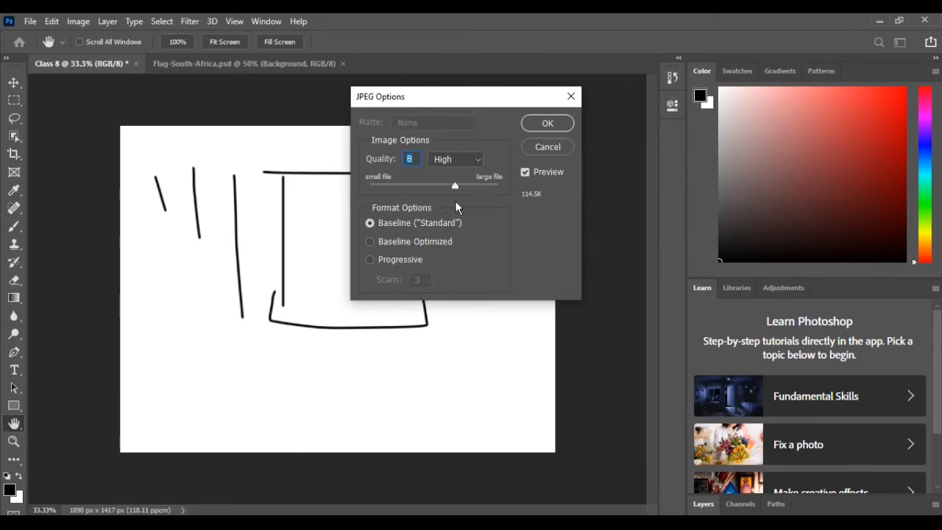
drag(455, 186, 503, 193)
click(548, 124)
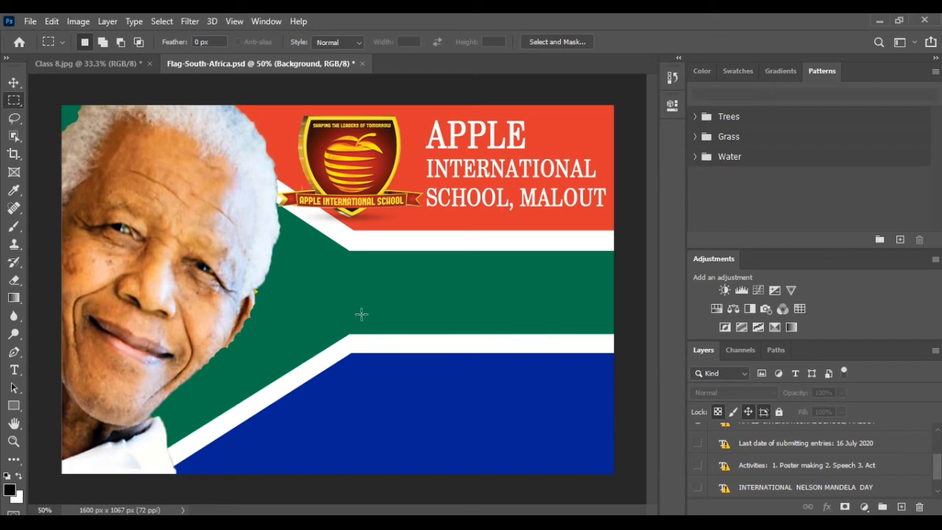
- Select the full-height strip around the portrait in Flag-South-Africa.psd with the Rectangular Marquee Tool and paste its Background content into Class 8.jpg
right_click(14, 104)
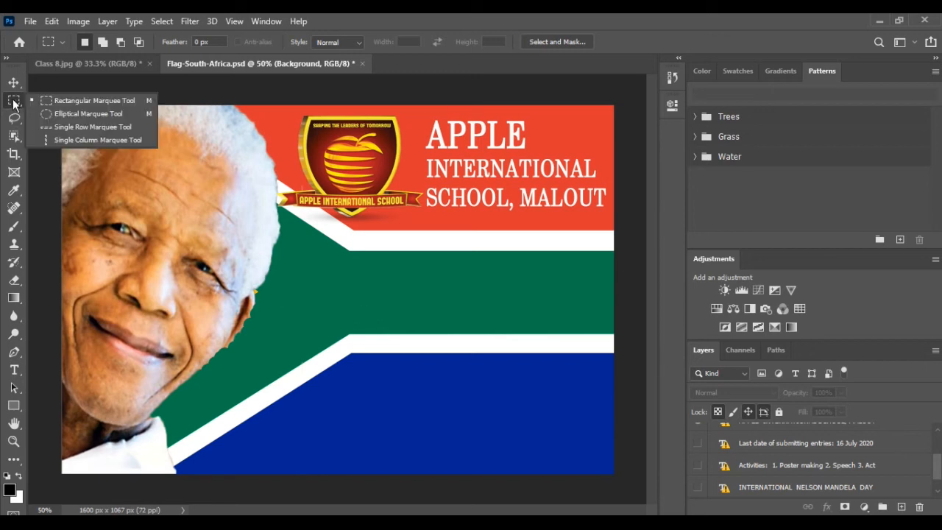
click(109, 103)
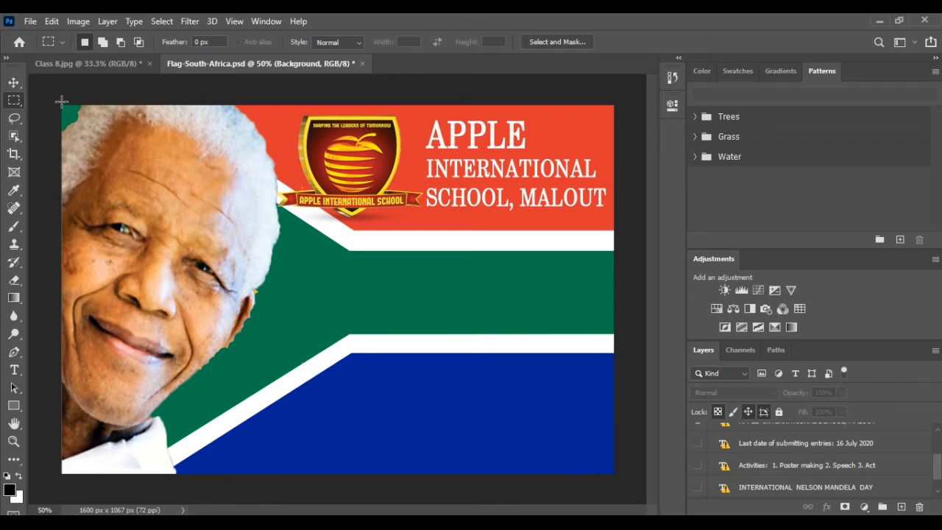
drag(60, 104, 277, 477)
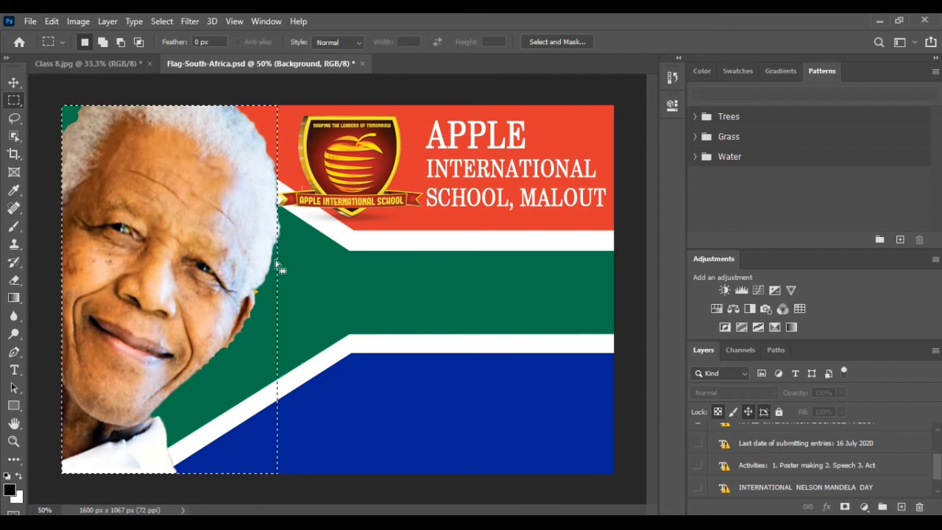
click(93, 67)
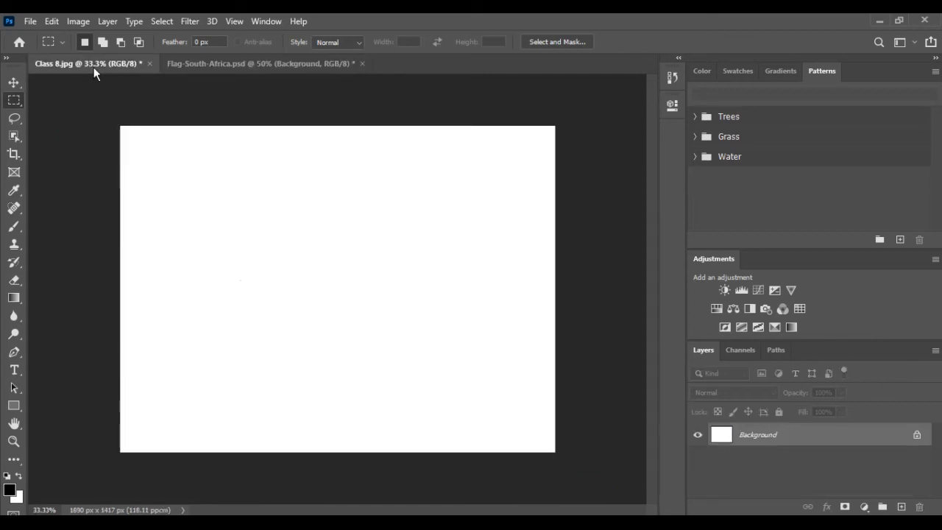
key(ctrl+v)
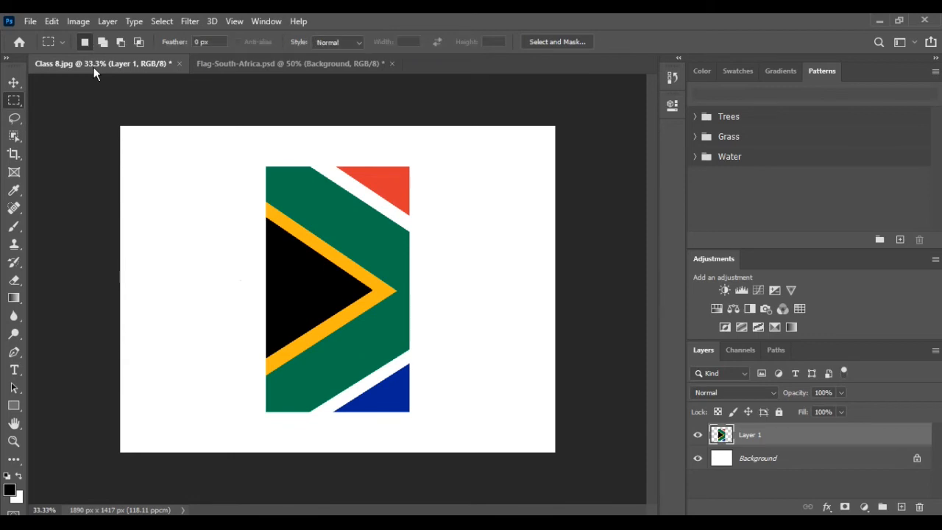
- On Layer 1 of Flag-South-Africa.psd, make a circular selection around the school logo with the Elliptical Marquee Tool and paste its content into Class 8.jpg
click(262, 64)
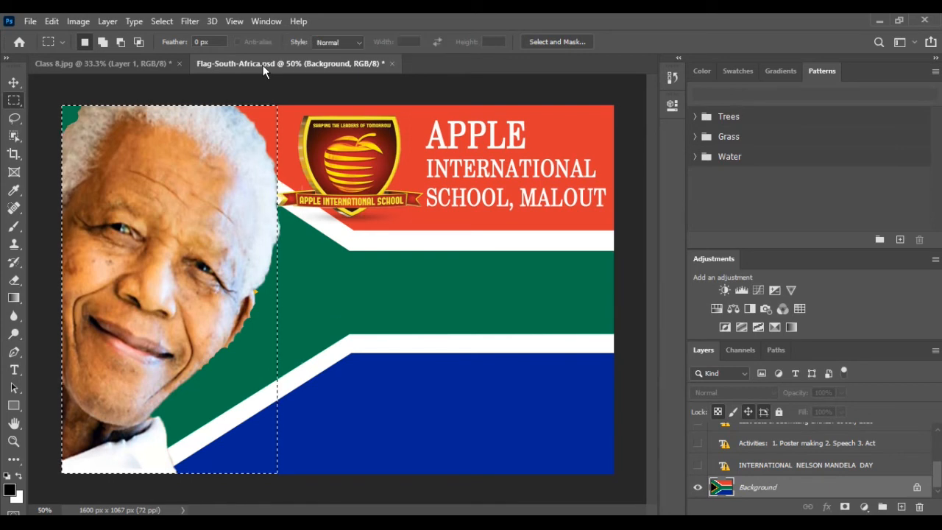
right_click(14, 100)
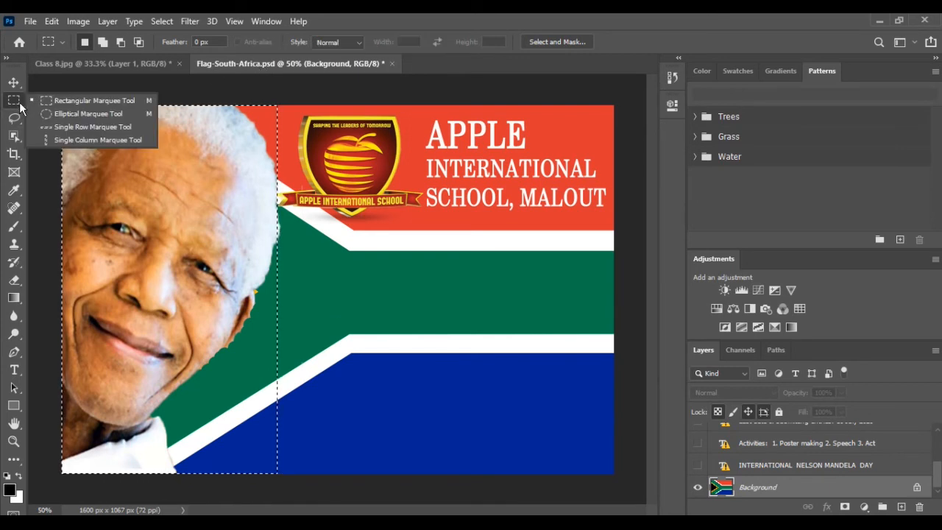
click(82, 115)
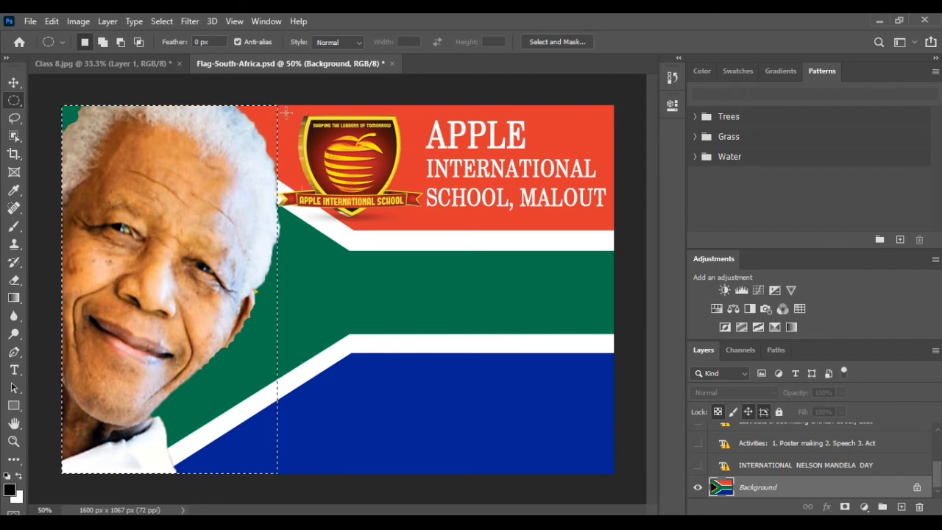
scroll(847, 440, up, 2)
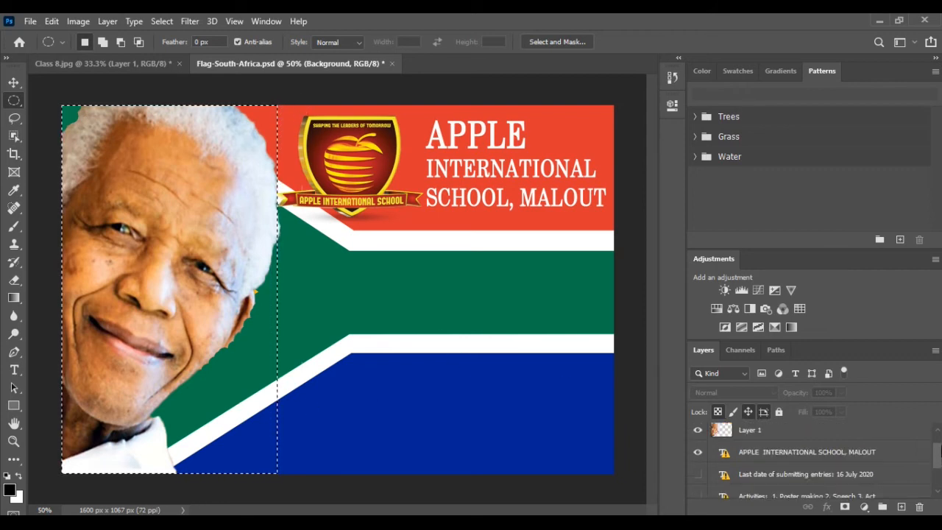
click(848, 439)
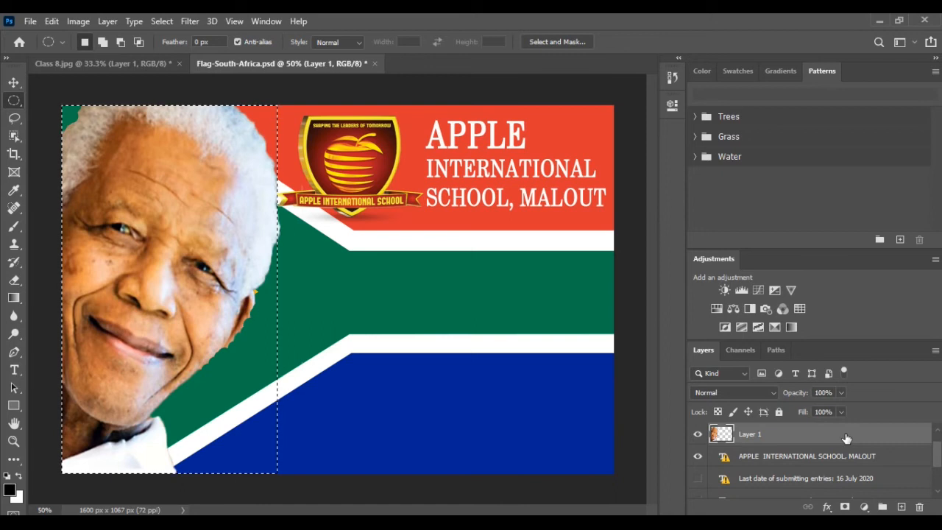
drag(278, 102, 482, 298)
drag(410, 228, 372, 206)
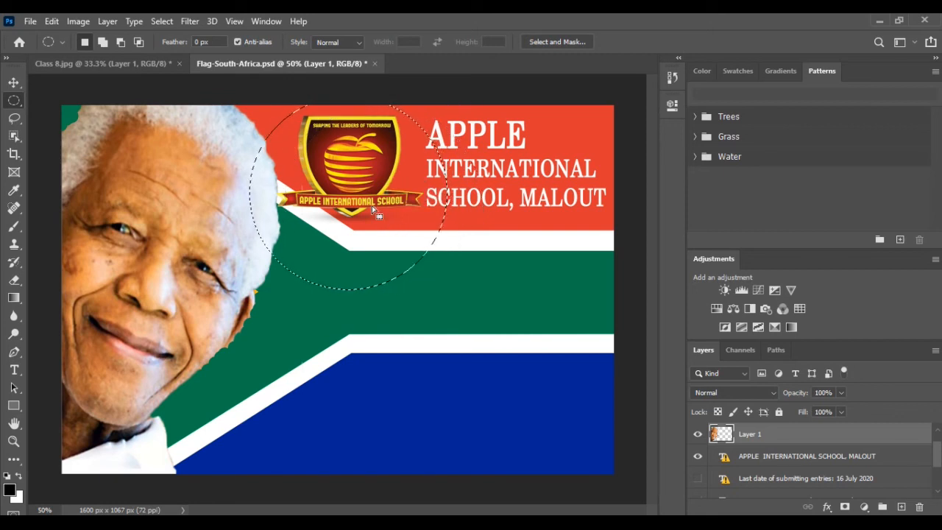
mouse_move(372, 209)
mouse_down()
mouse_move(375, 221)
mouse_move(366, 212)
mouse_up()
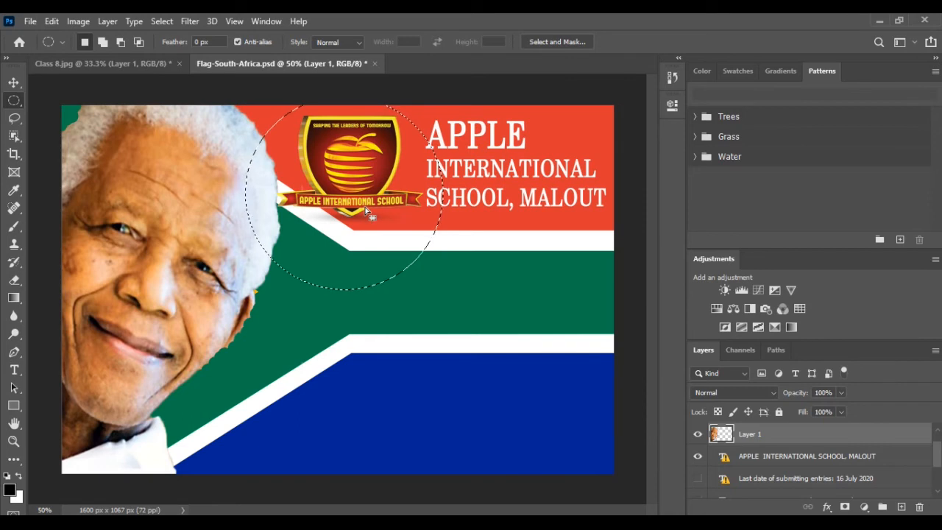
click(104, 64)
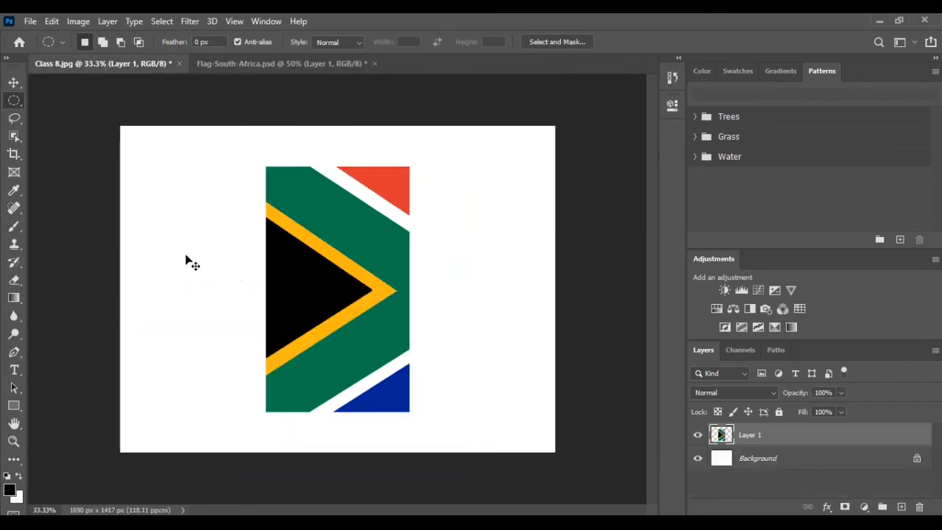
key(ctrl+v)
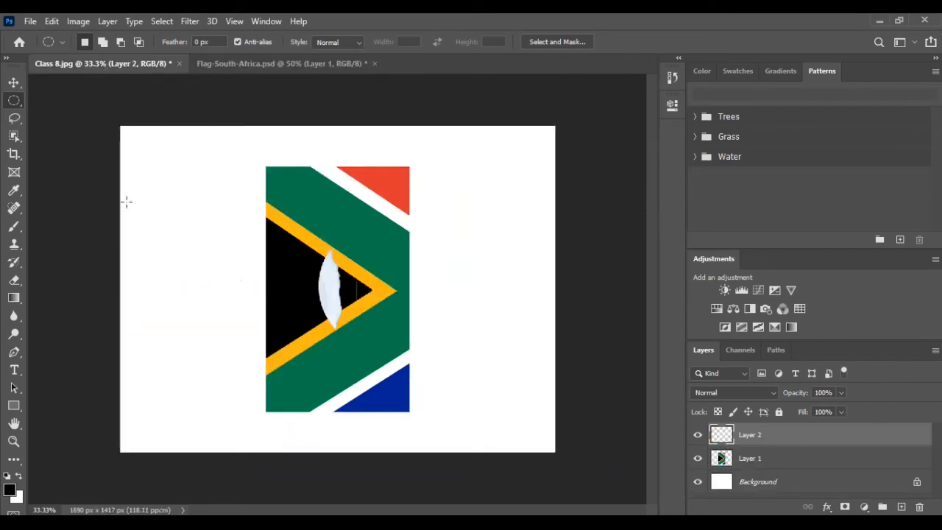
- In Flag-South-Africa.psd, make the Background layer active and hide Layer 1 and the APPLE INTERNATIONAL SCHOOL, MALOUT text layer
click(237, 65)
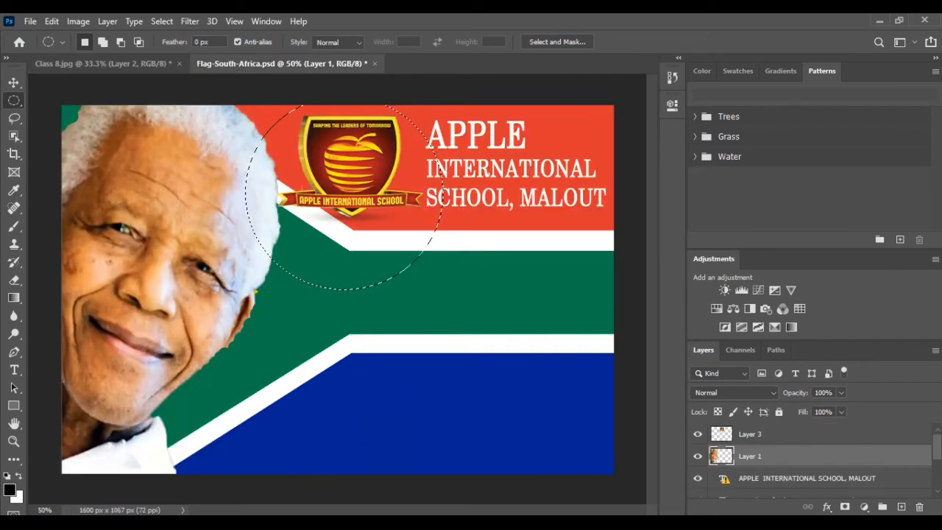
scroll(940, 482, down, 2)
scroll(940, 482, down, 2)
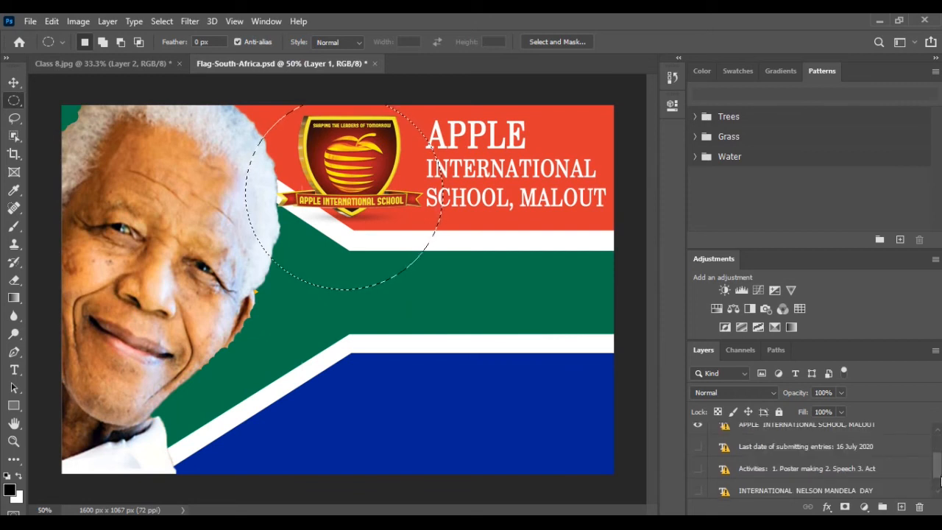
click(830, 492)
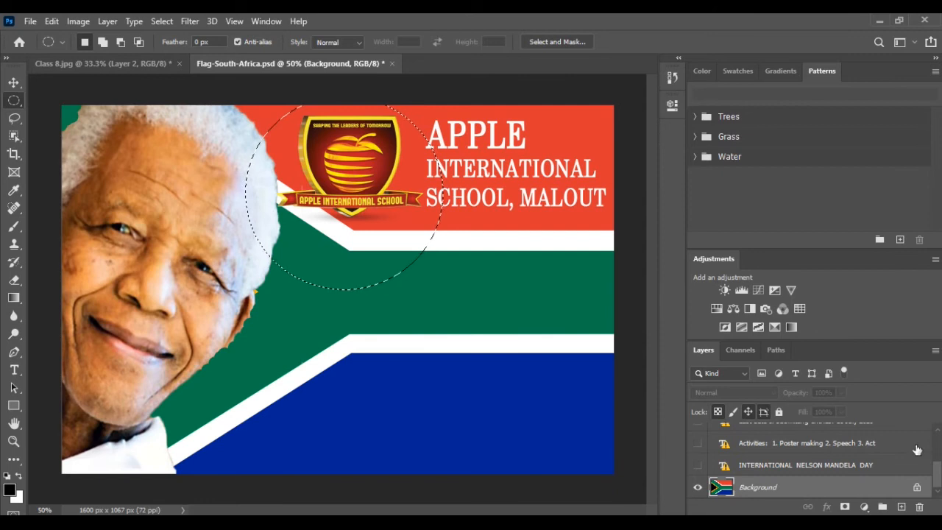
scroll(940, 450, up, 2)
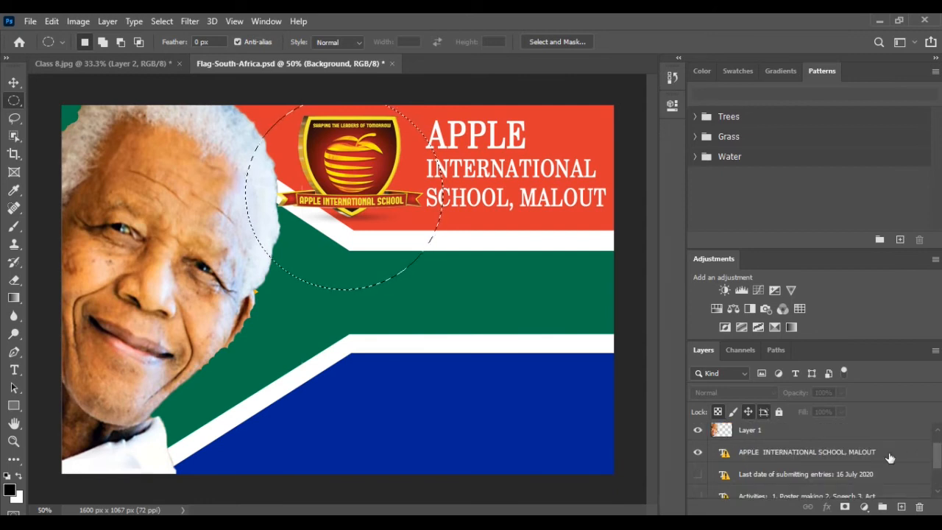
click(698, 433)
click(702, 457)
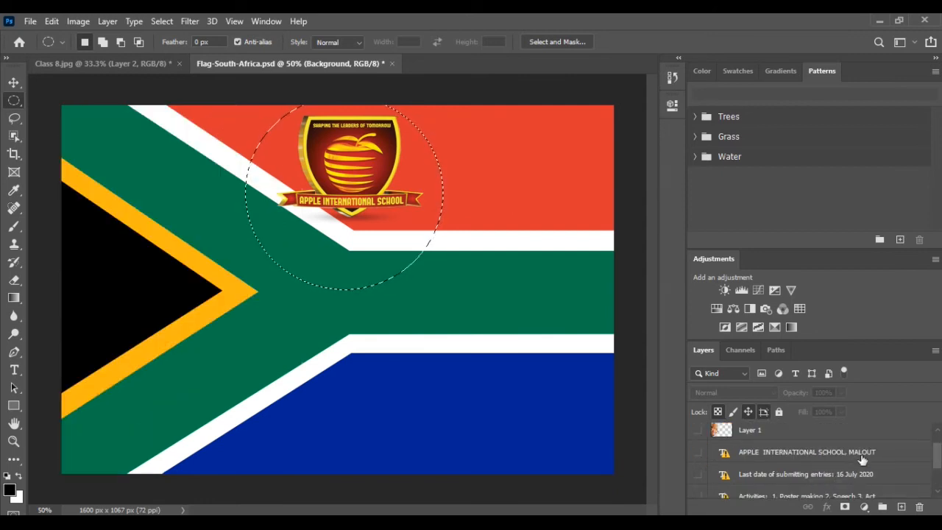
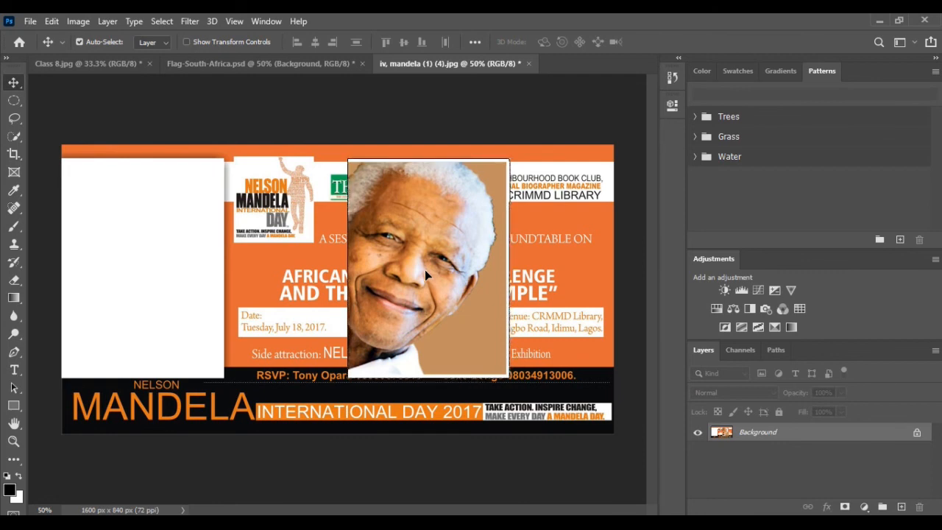
- In iv, mandela (1) (4).jpg, place a duplicate of the selected portrait beside the original, overlapping the white area, and flip the duplicate horizontally
drag(427, 274, 235, 266)
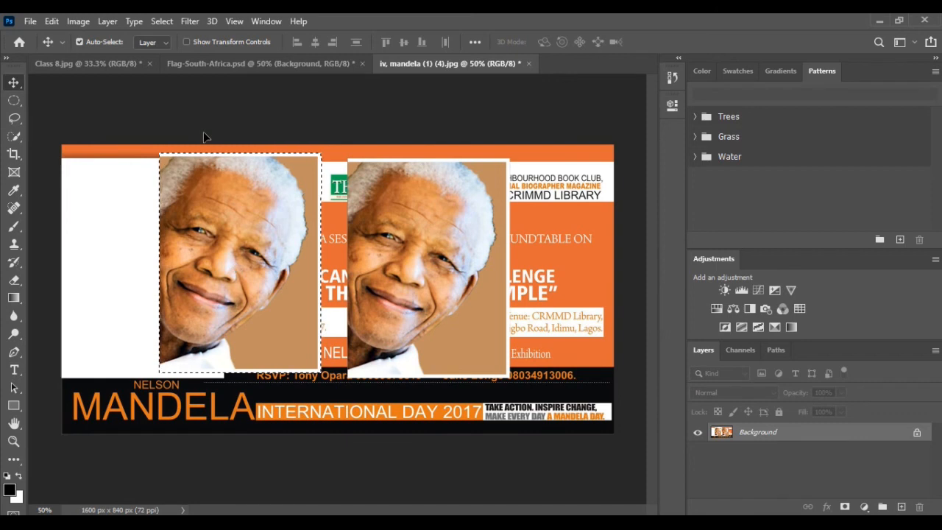
click(52, 20)
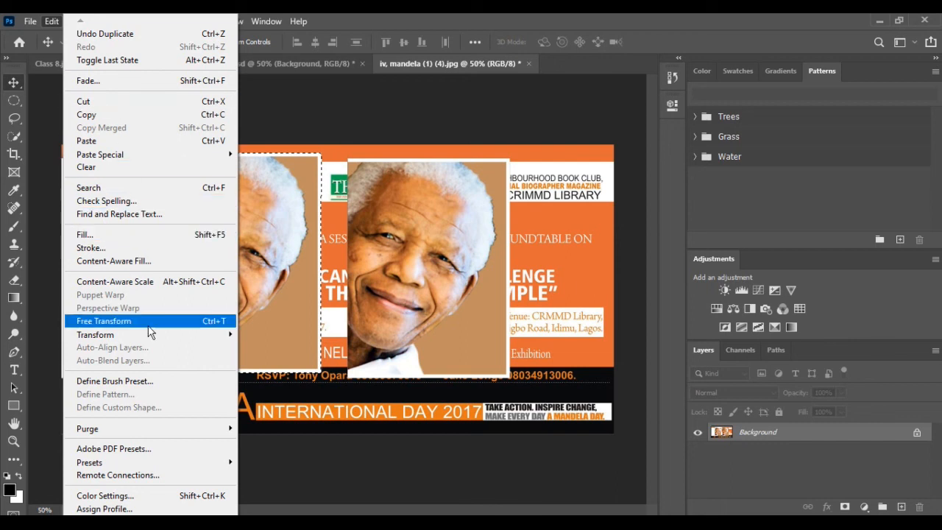
mouse_move(155, 333)
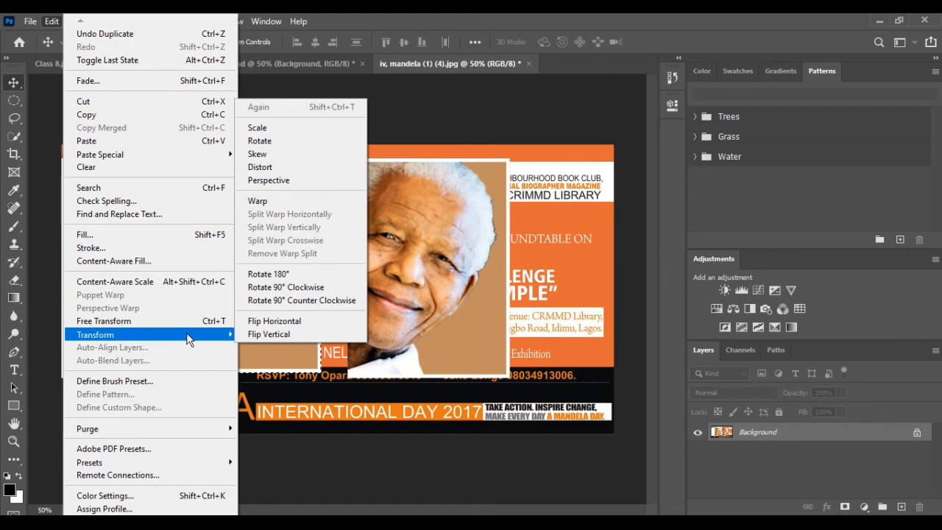
click(275, 322)
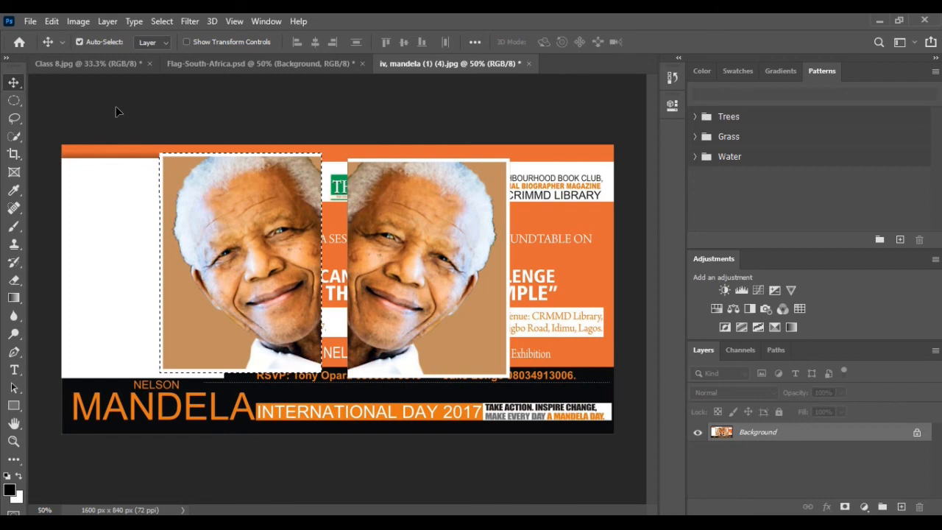
- Rotate the flipped portrait copy by 180°, and undo that rotation
click(53, 21)
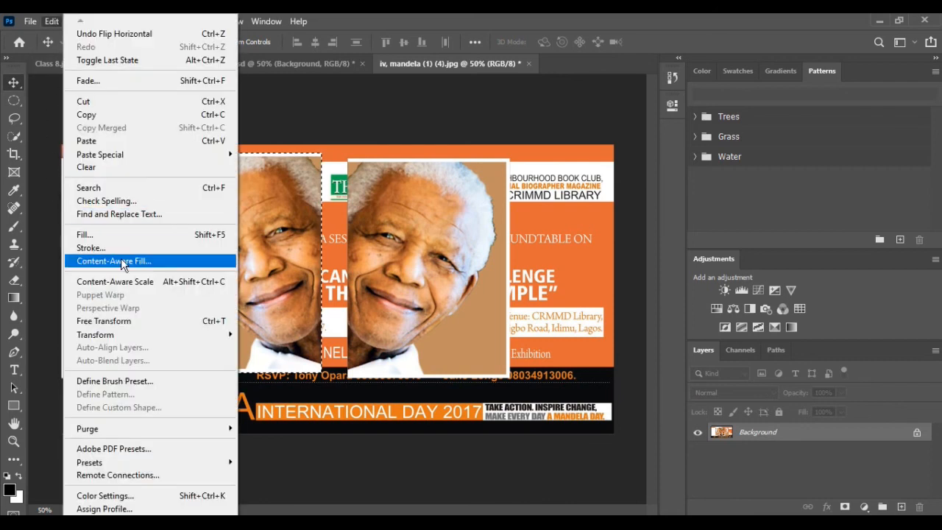
mouse_move(224, 335)
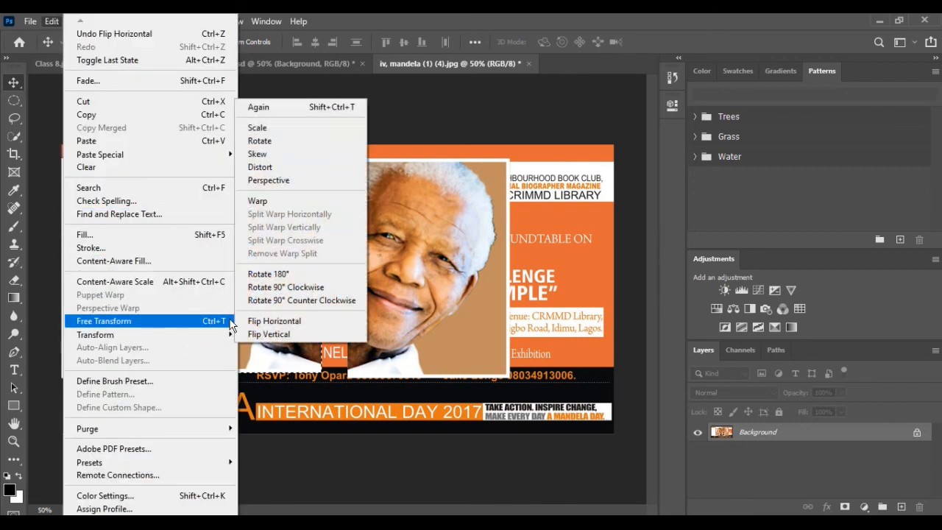
click(266, 276)
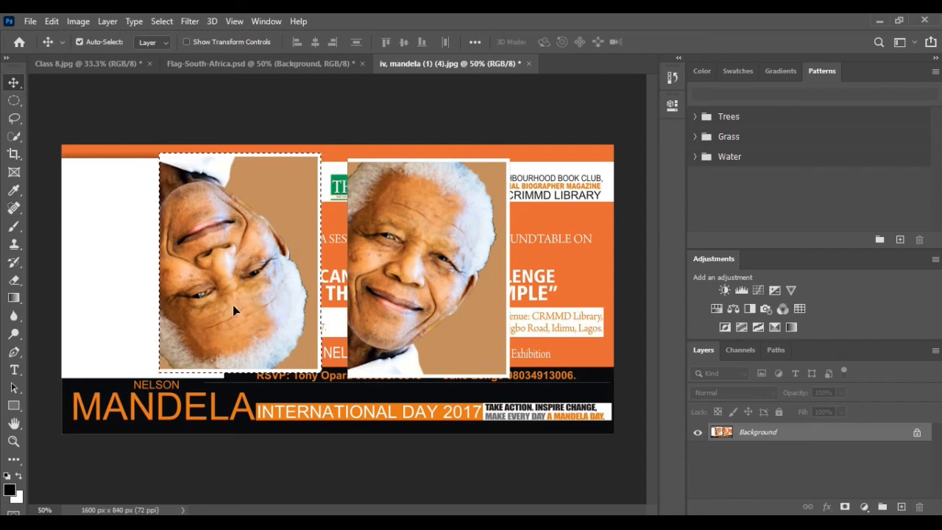
key(ctrl+d)
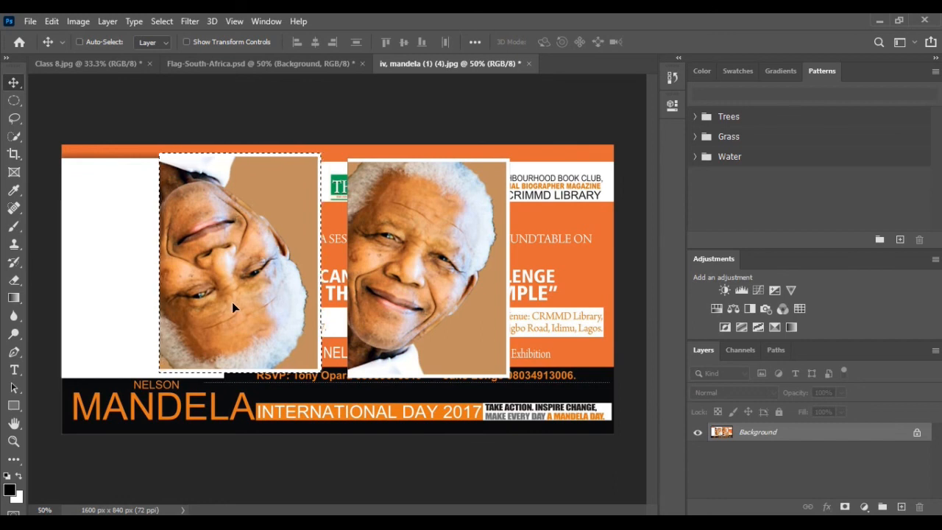
key(ctrl+z)
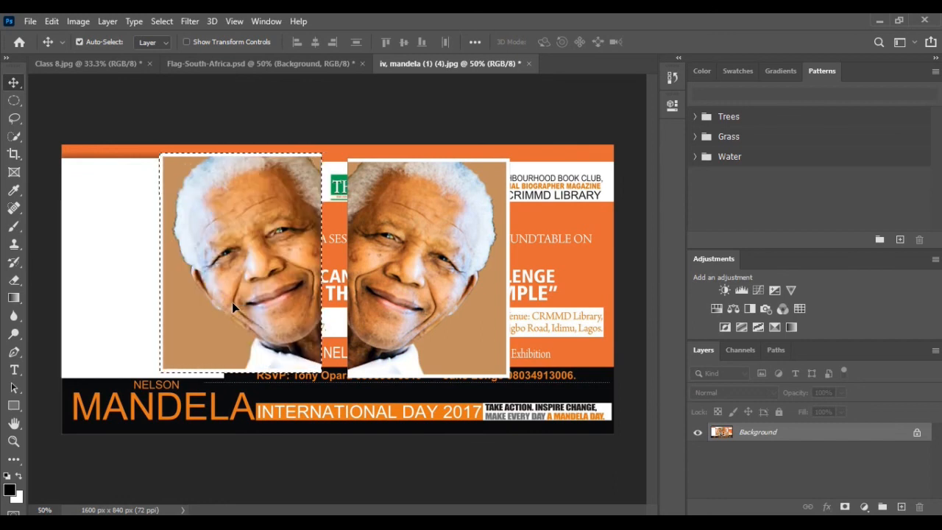
- Crop Flag-South-Africa.psd with the Crop tool to an area of about 571 × 392 px closely framing the school logo
click(237, 65)
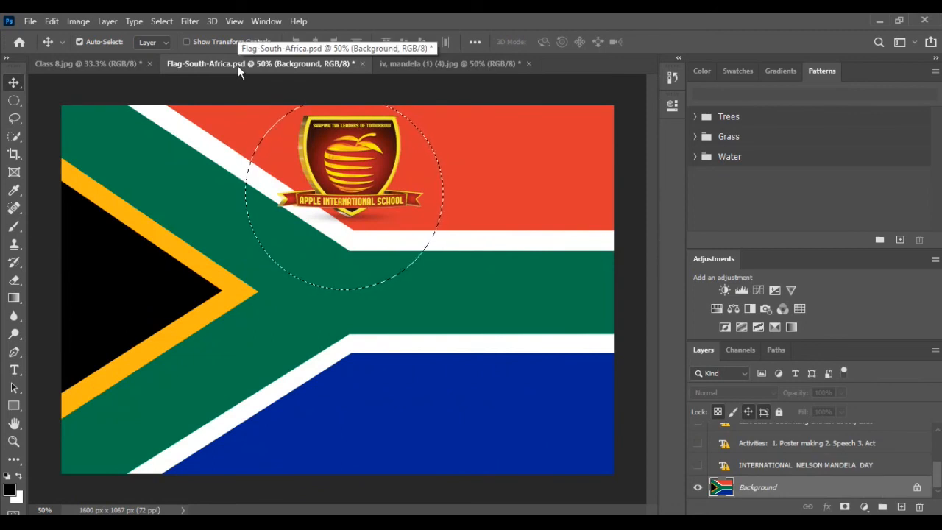
click(16, 155)
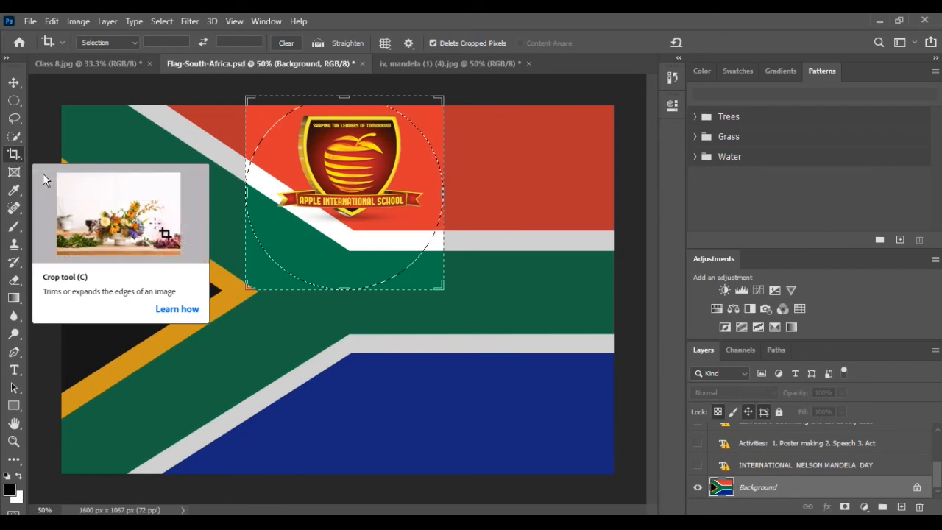
drag(338, 150, 350, 213)
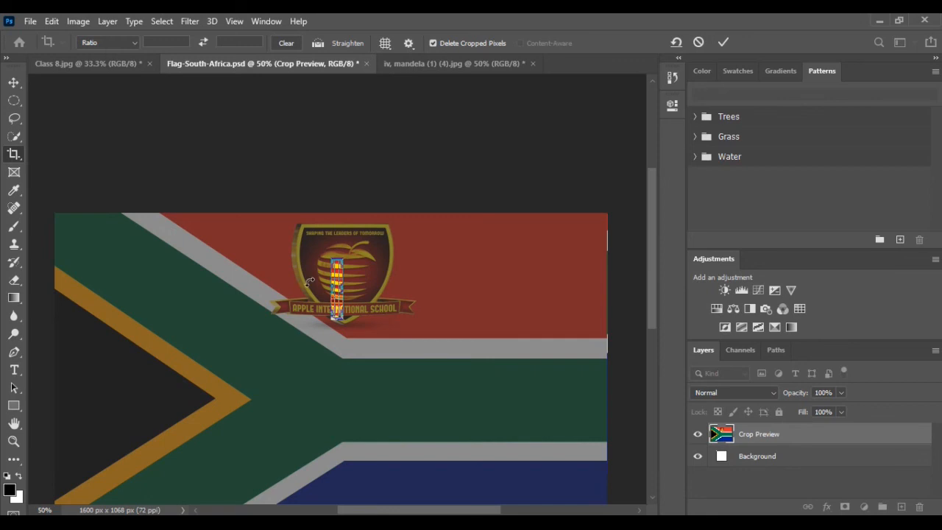
drag(335, 289, 197, 312)
drag(332, 258, 335, 221)
drag(477, 293, 558, 291)
drag(395, 346, 397, 373)
drag(110, 289, 200, 293)
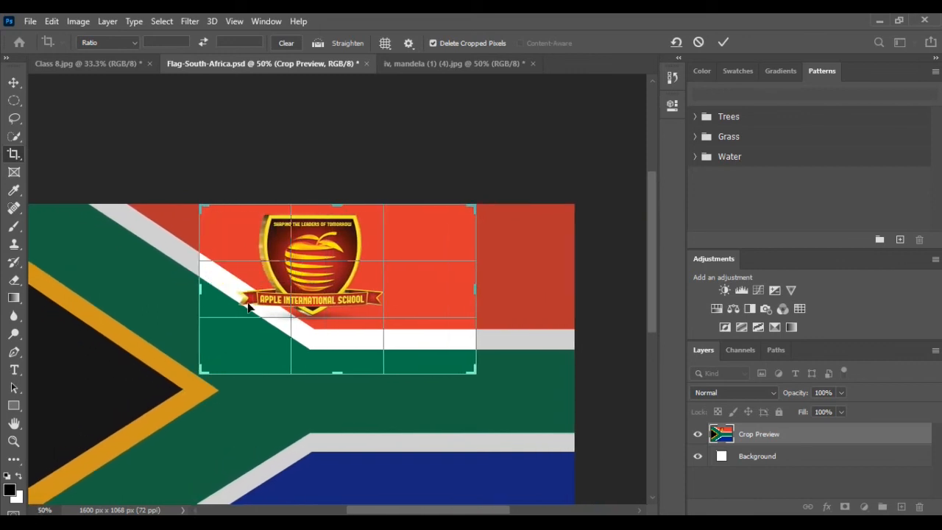
drag(466, 288, 434, 295)
mouse_move(333, 373)
mouse_down()
mouse_move(337, 348)
mouse_move(338, 357)
mouse_up()
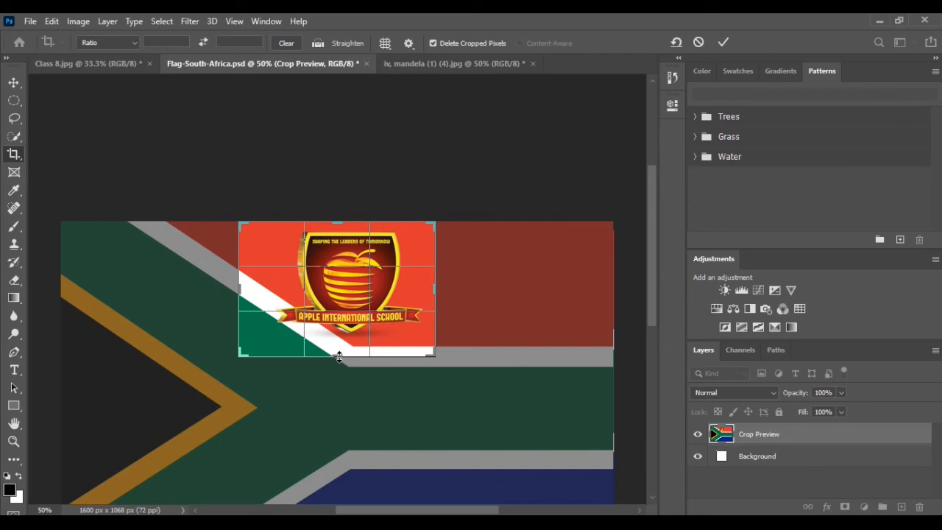
key(Return)
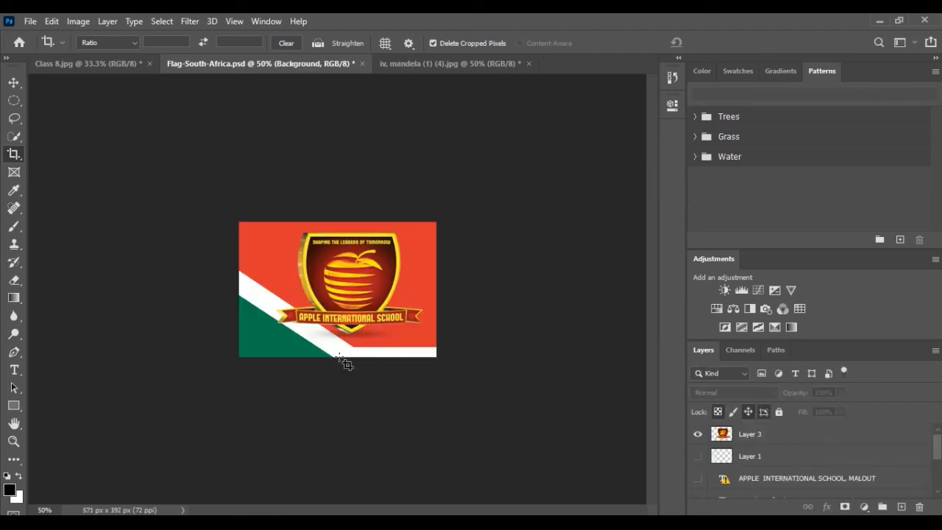